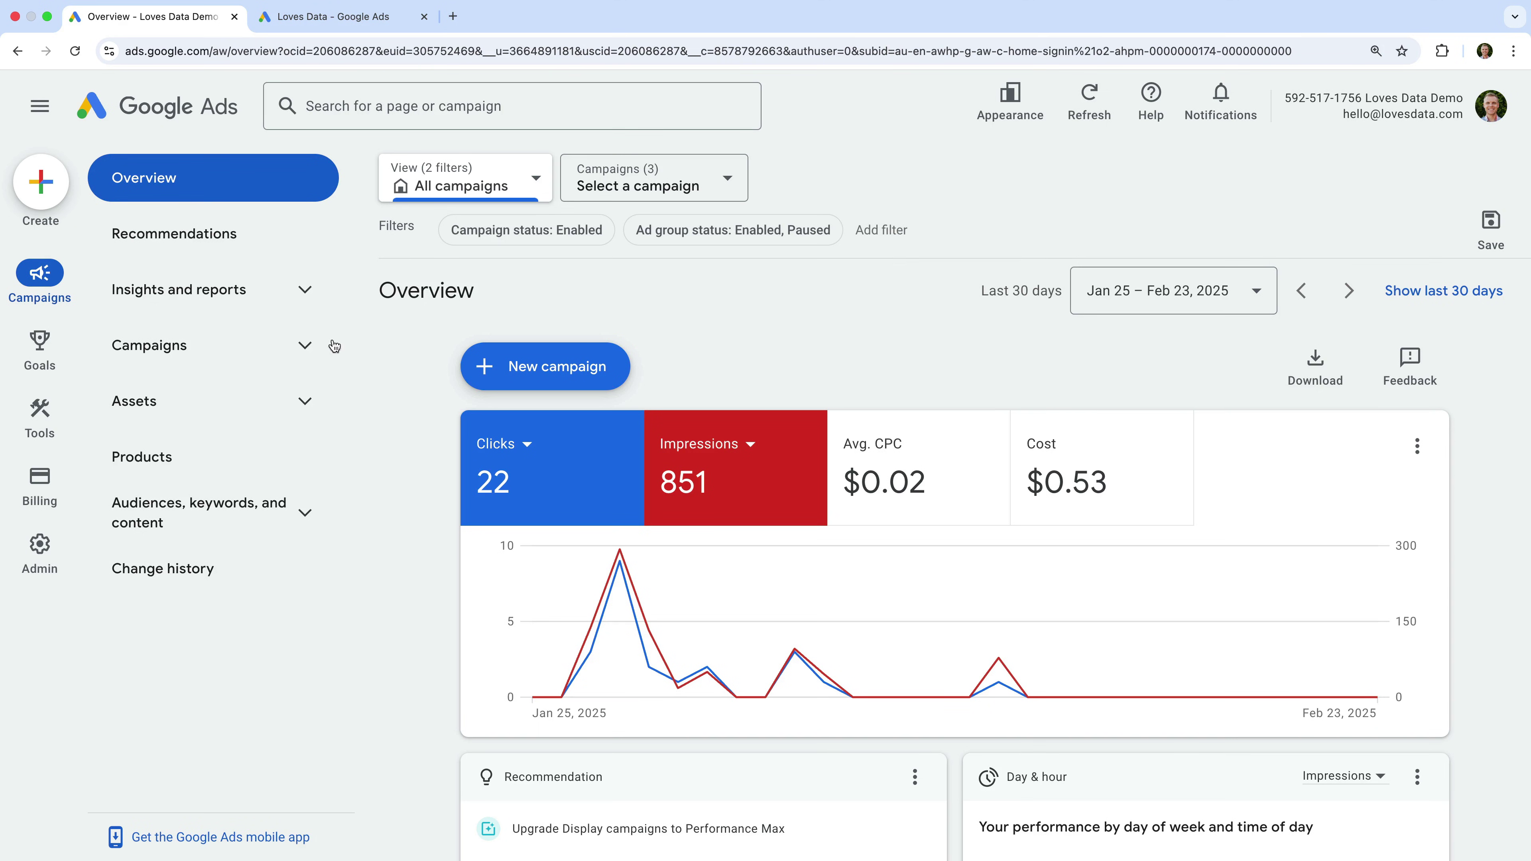
# Go to Goals > Conversions > Summary and start creating a new conversion action
pyautogui.moveTo(43, 361)
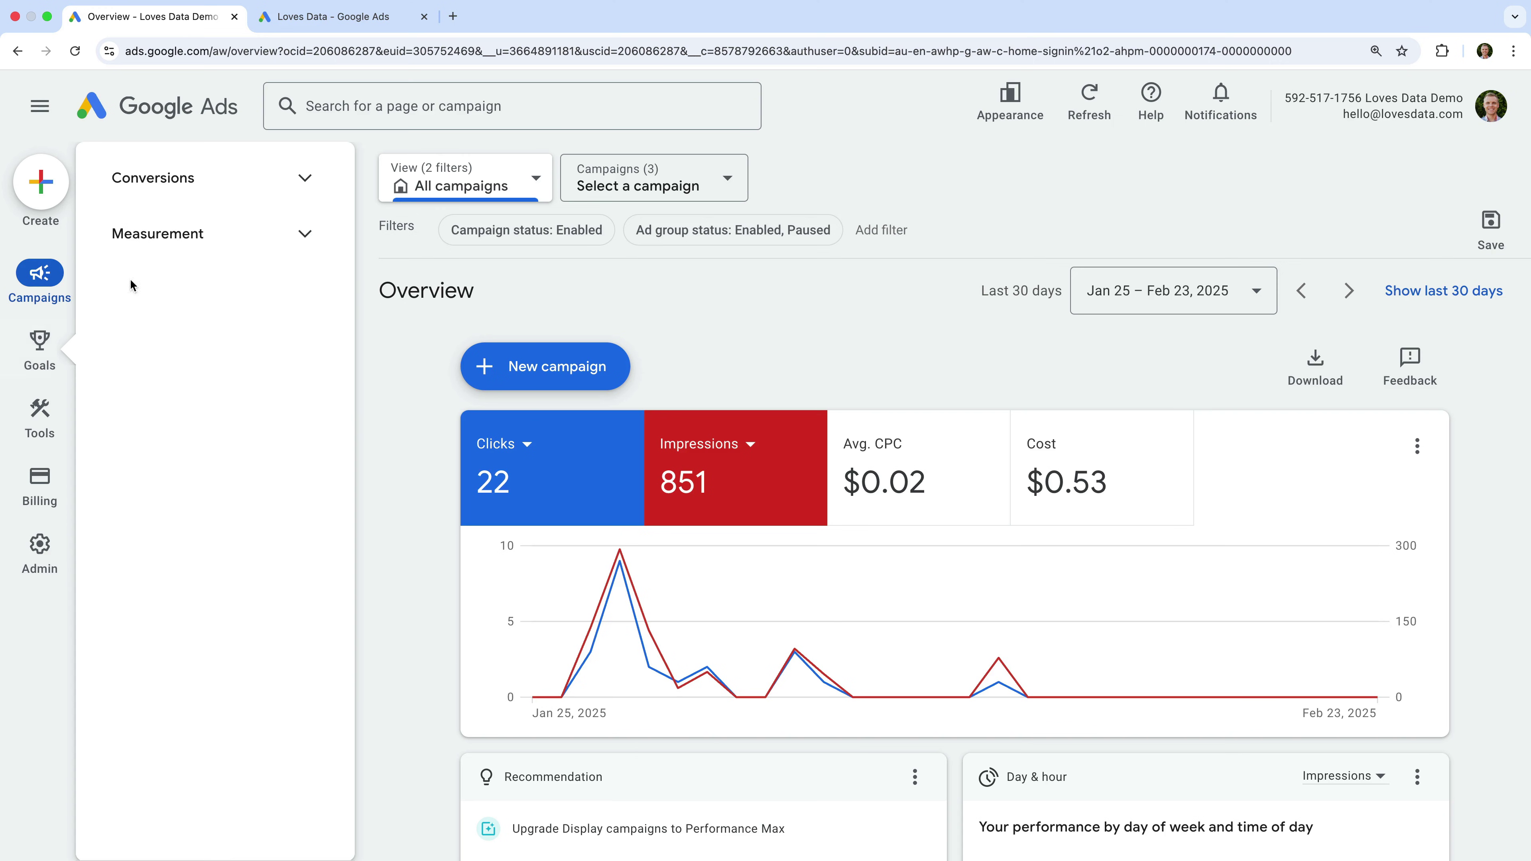
pyautogui.click(204, 190)
pyautogui.click(205, 249)
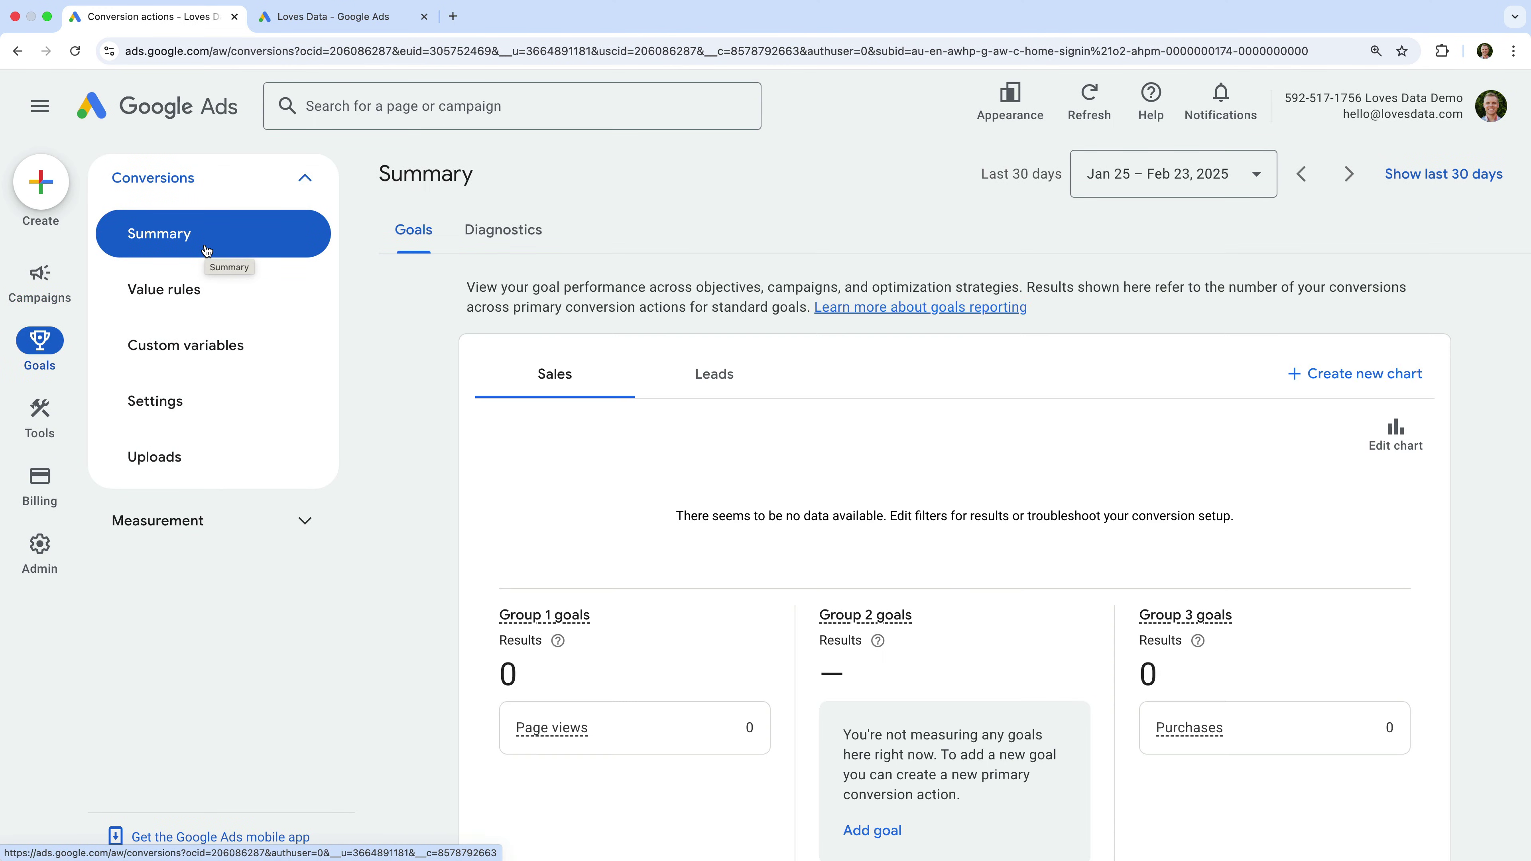
pyautogui.scroll(-5, 421, 392)
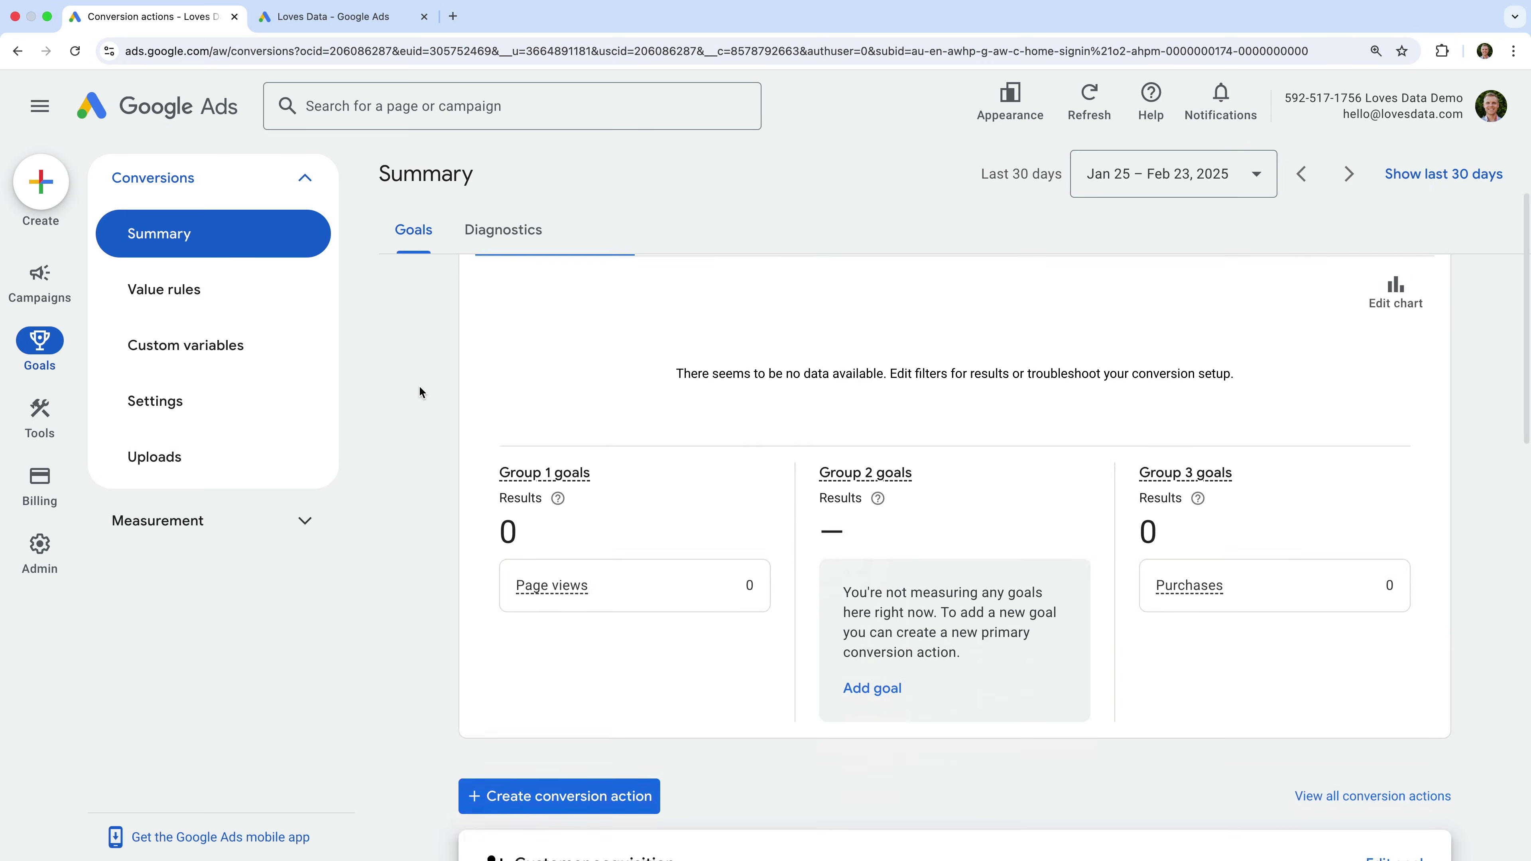
pyautogui.click(617, 599)
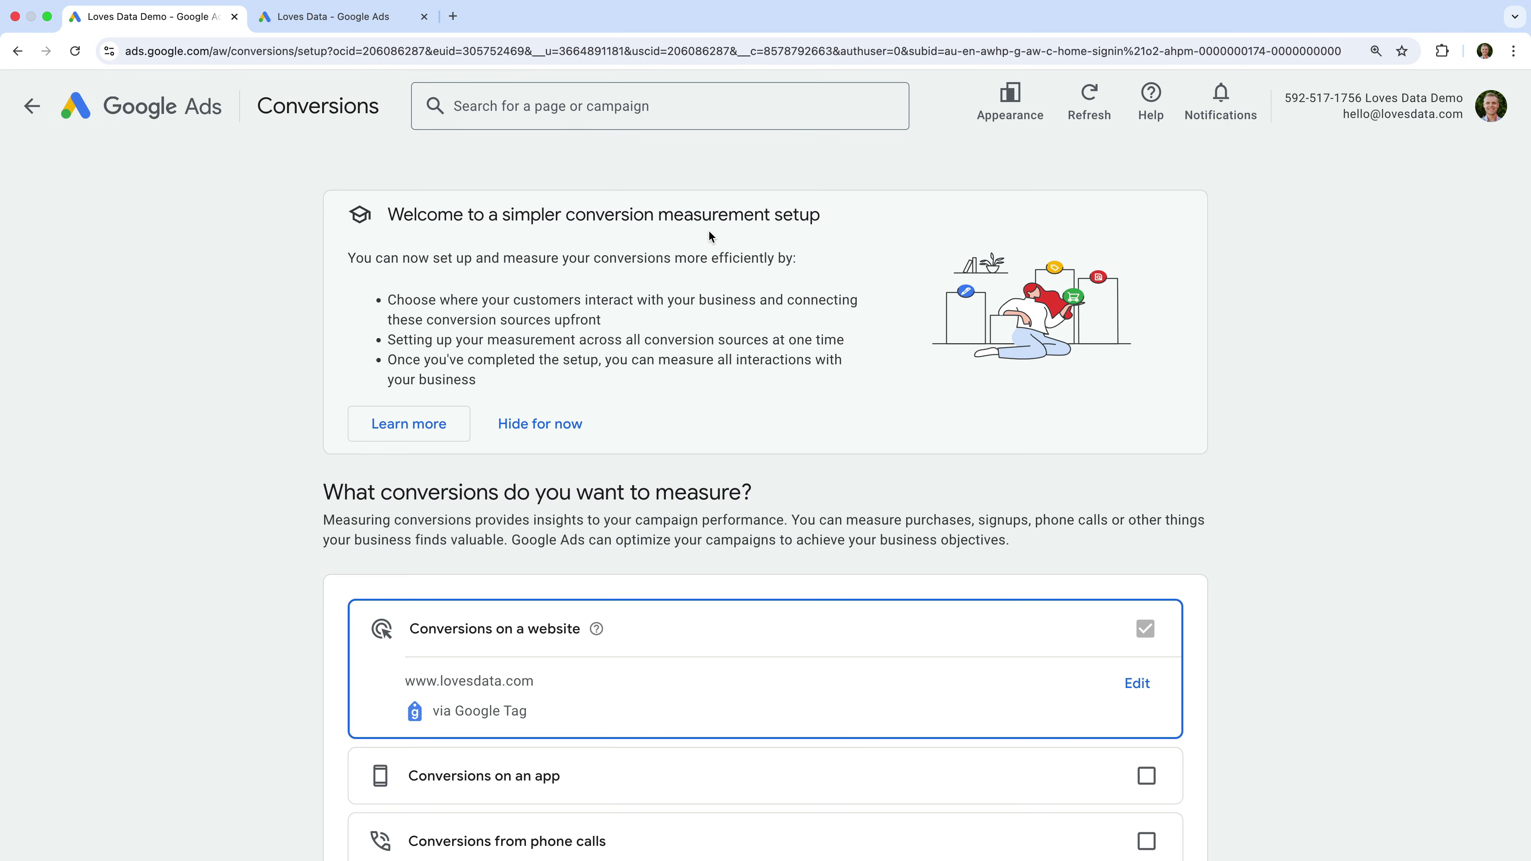
pyautogui.click(386, 25)
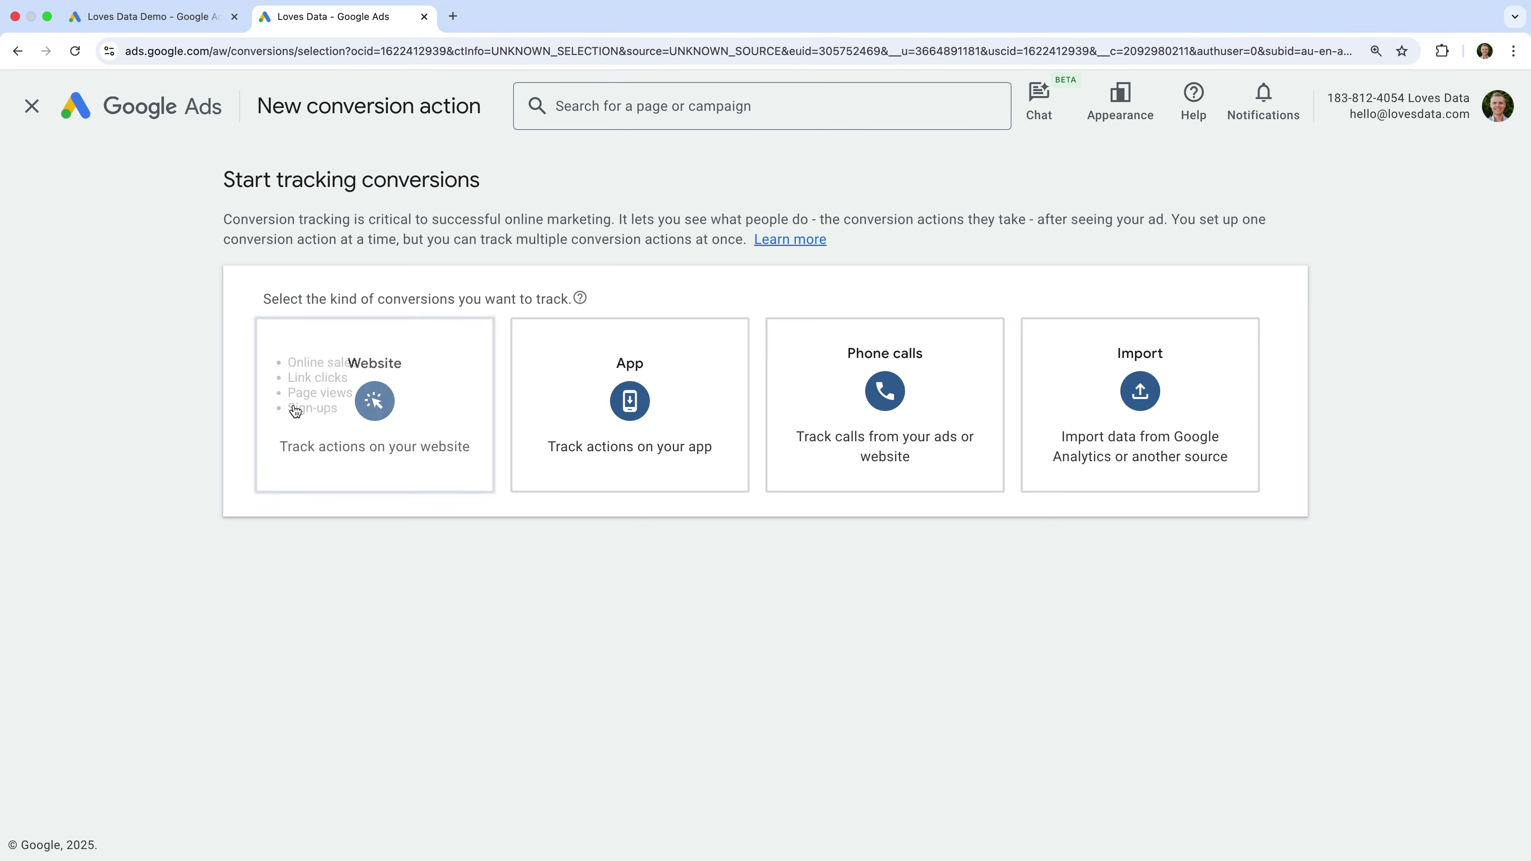
pyautogui.moveTo(594, 415)
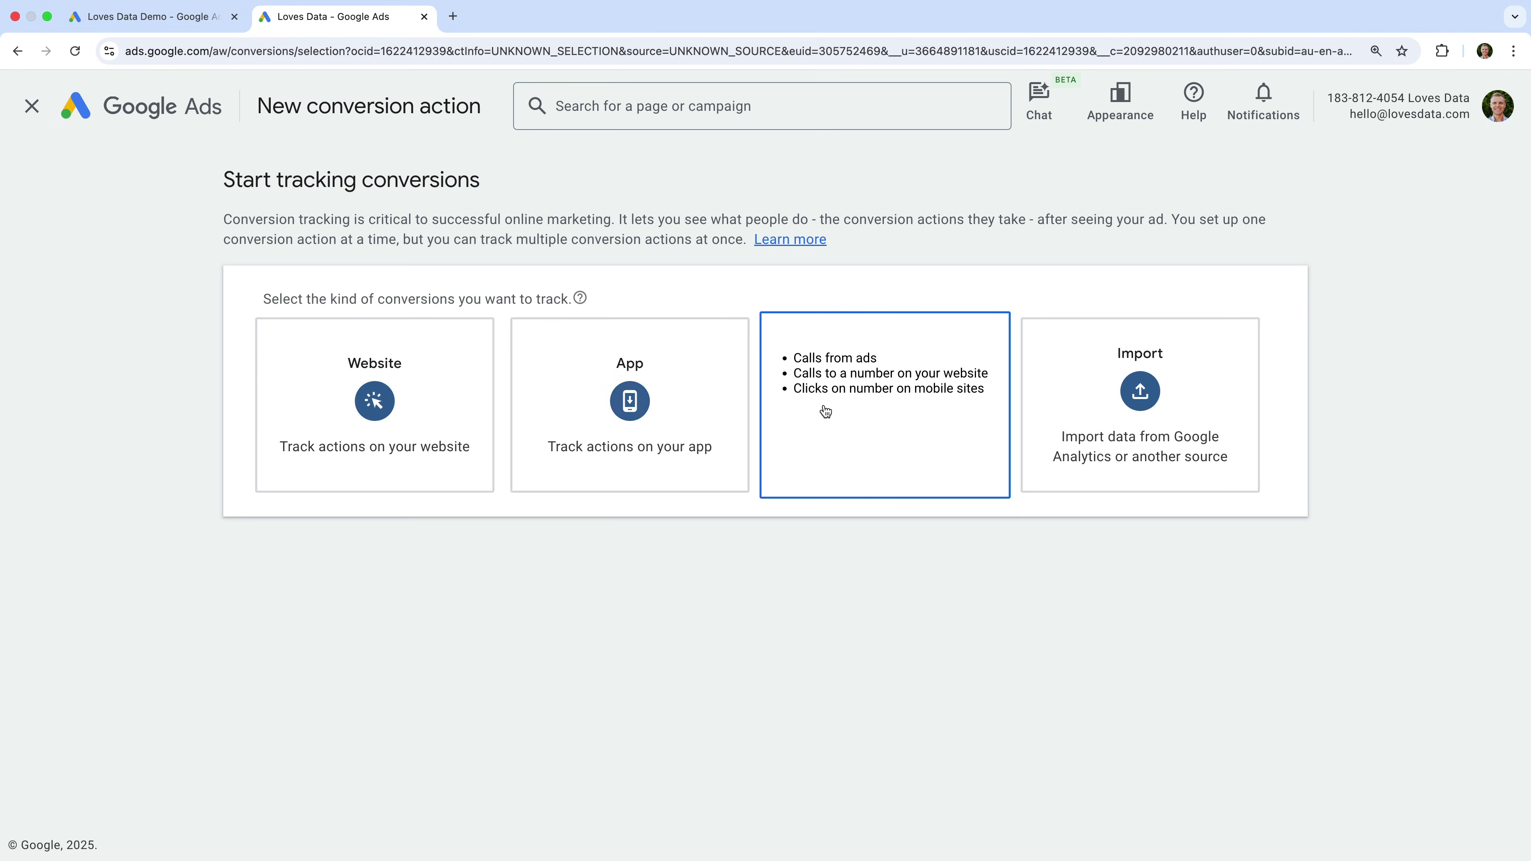
pyautogui.moveTo(1070, 419)
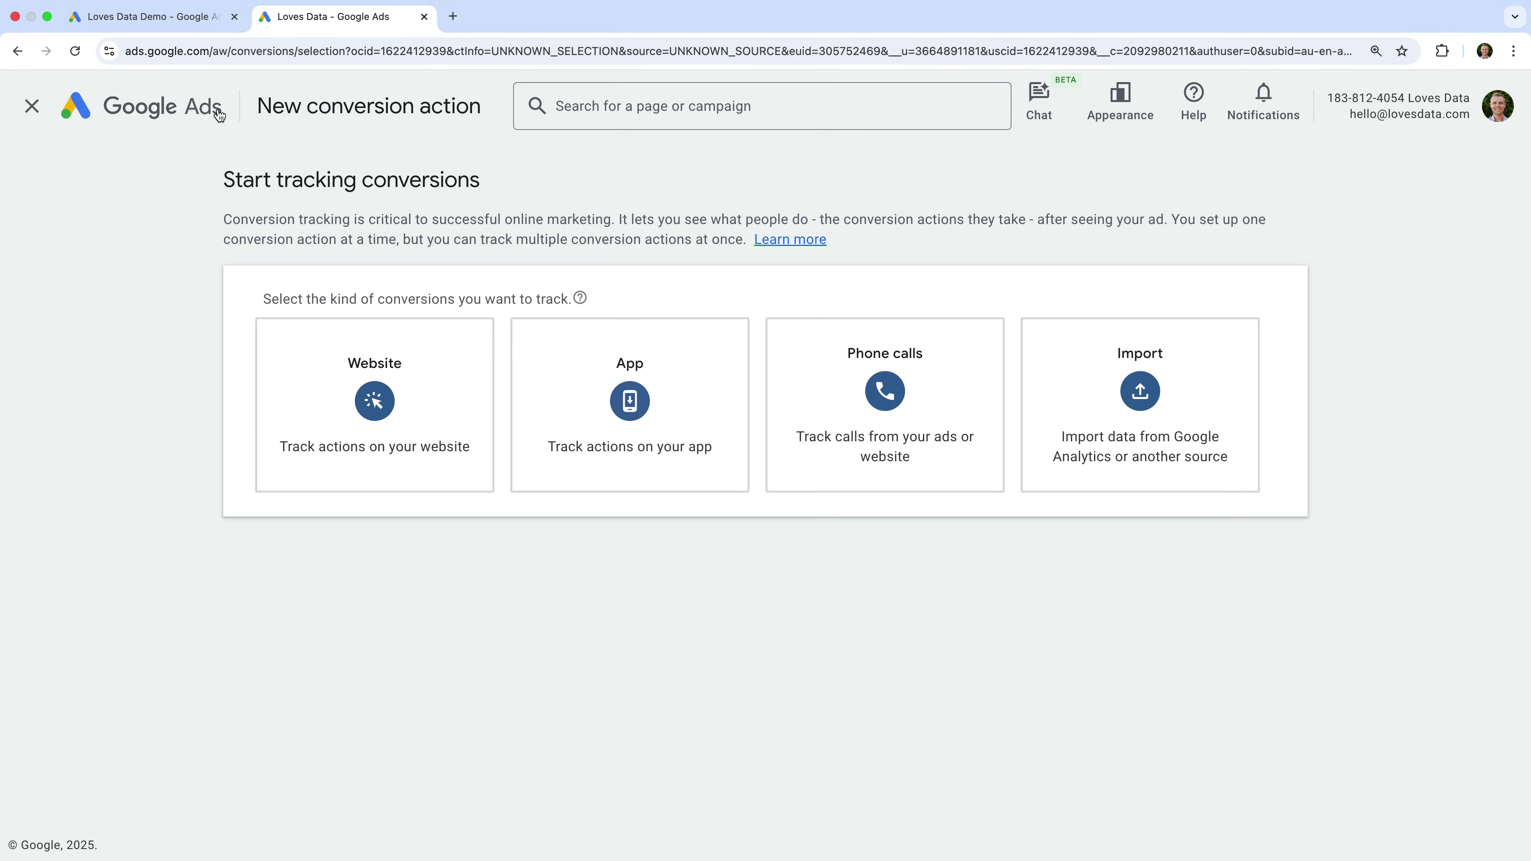
pyautogui.click(156, 16)
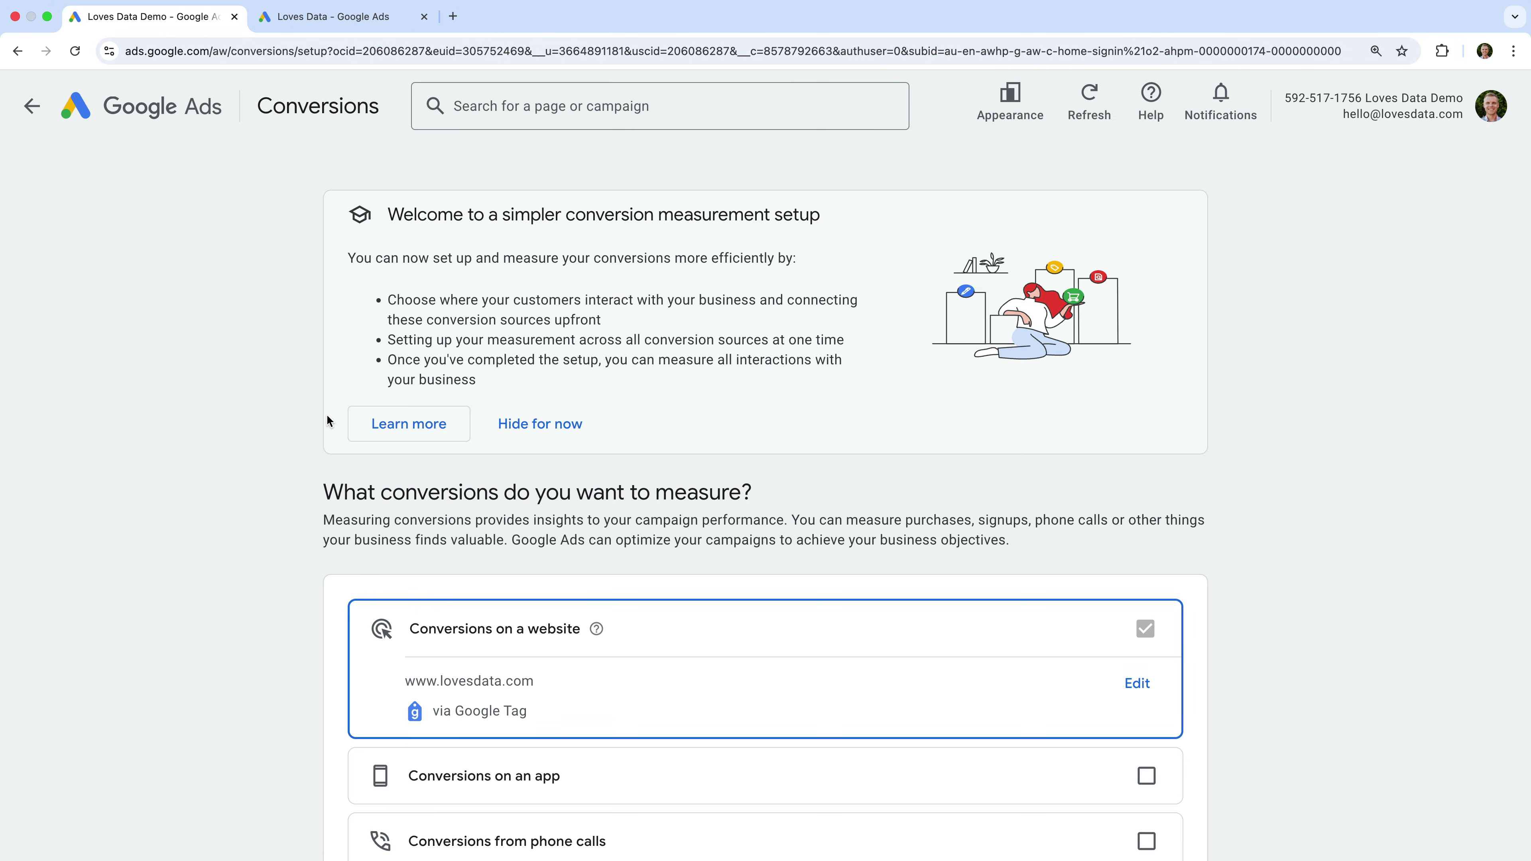
pyautogui.scroll(-5, 326, 414)
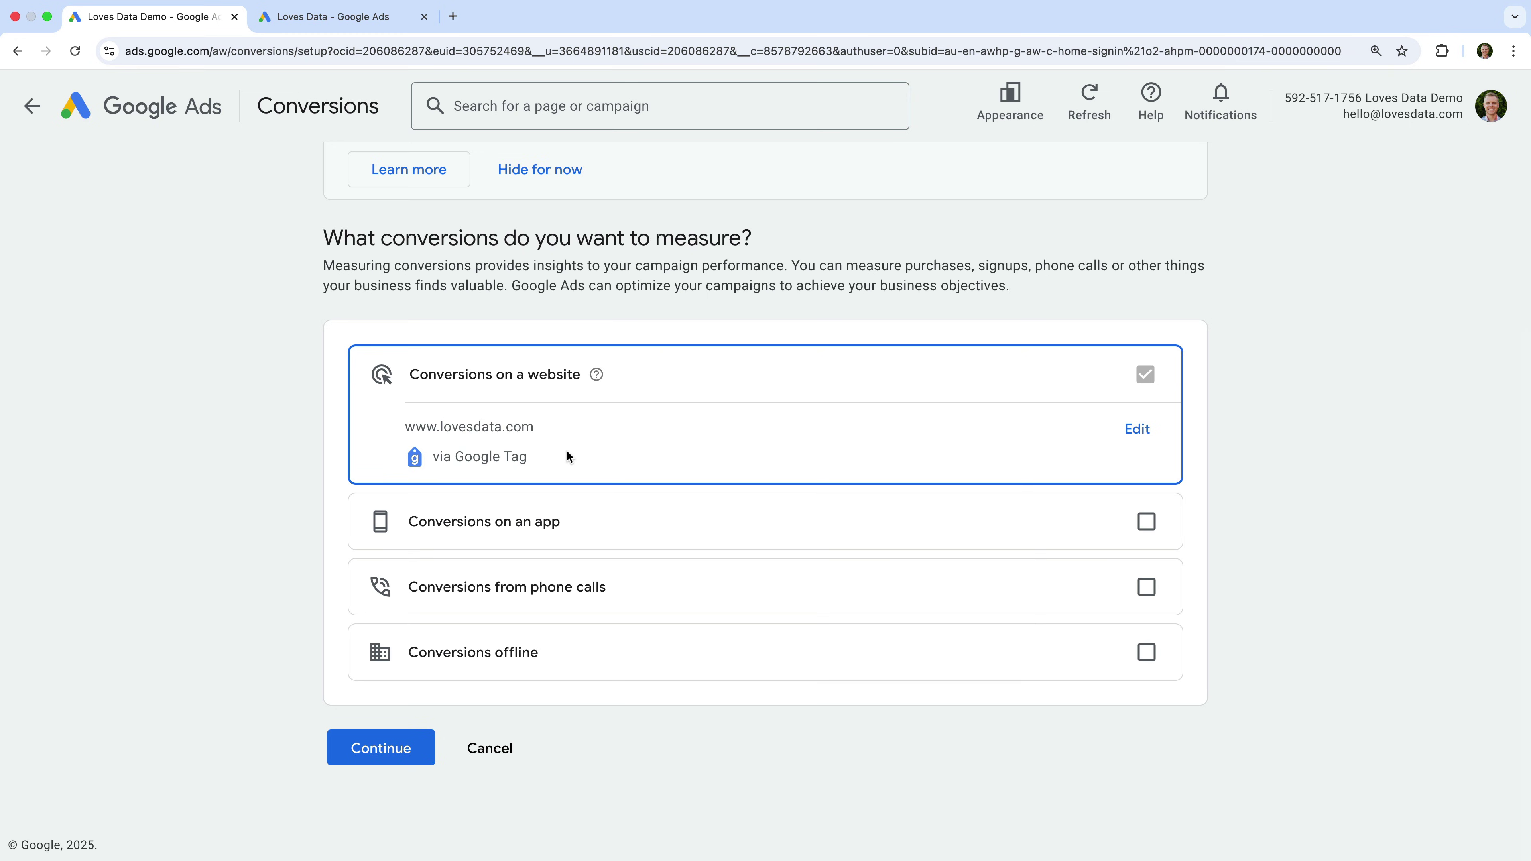
pyautogui.click(1135, 429)
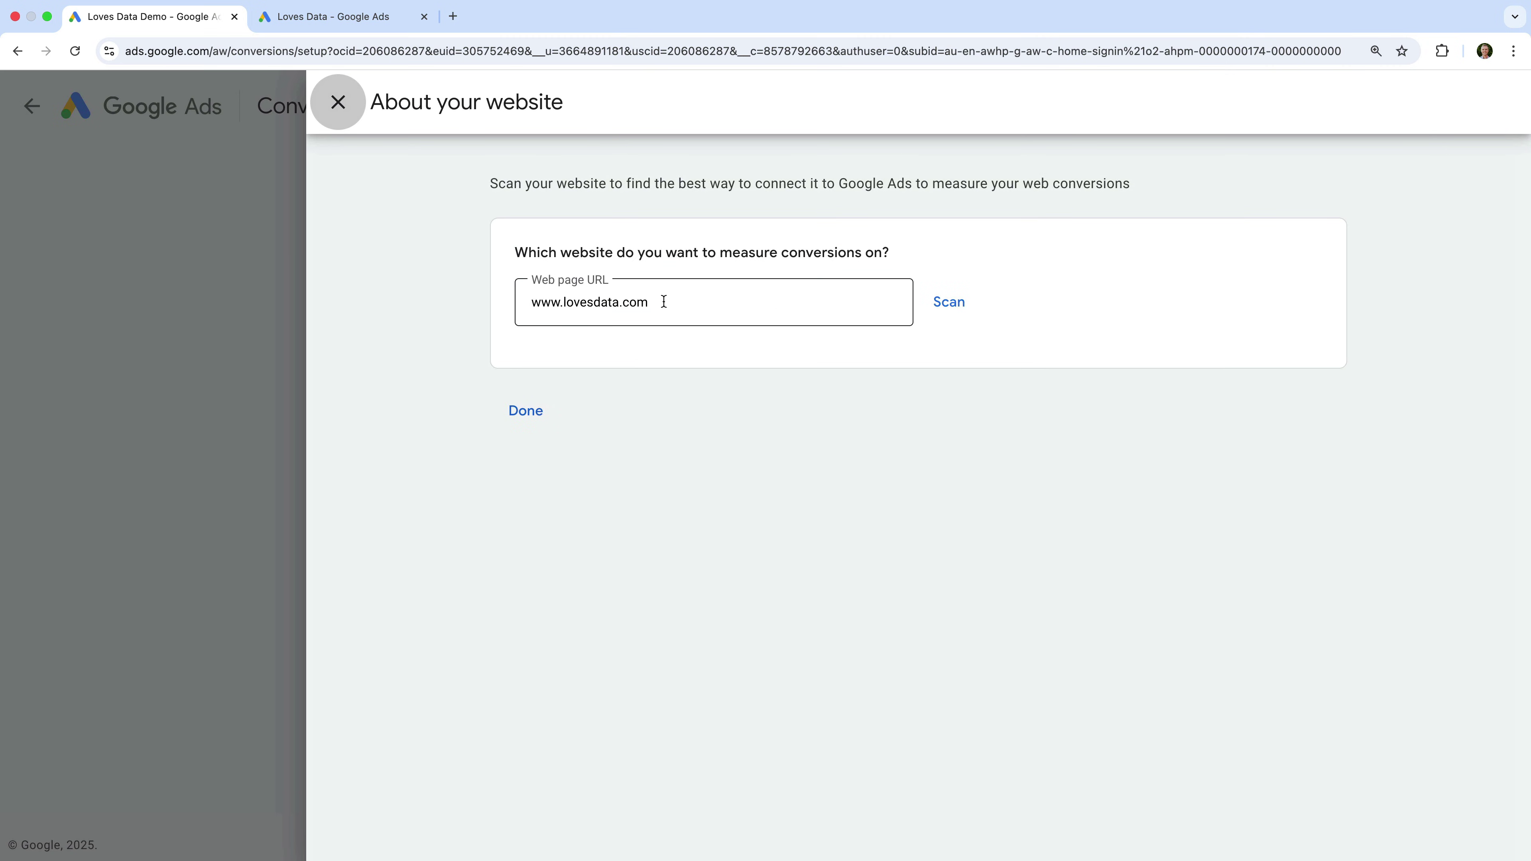
pyautogui.click(944, 300)
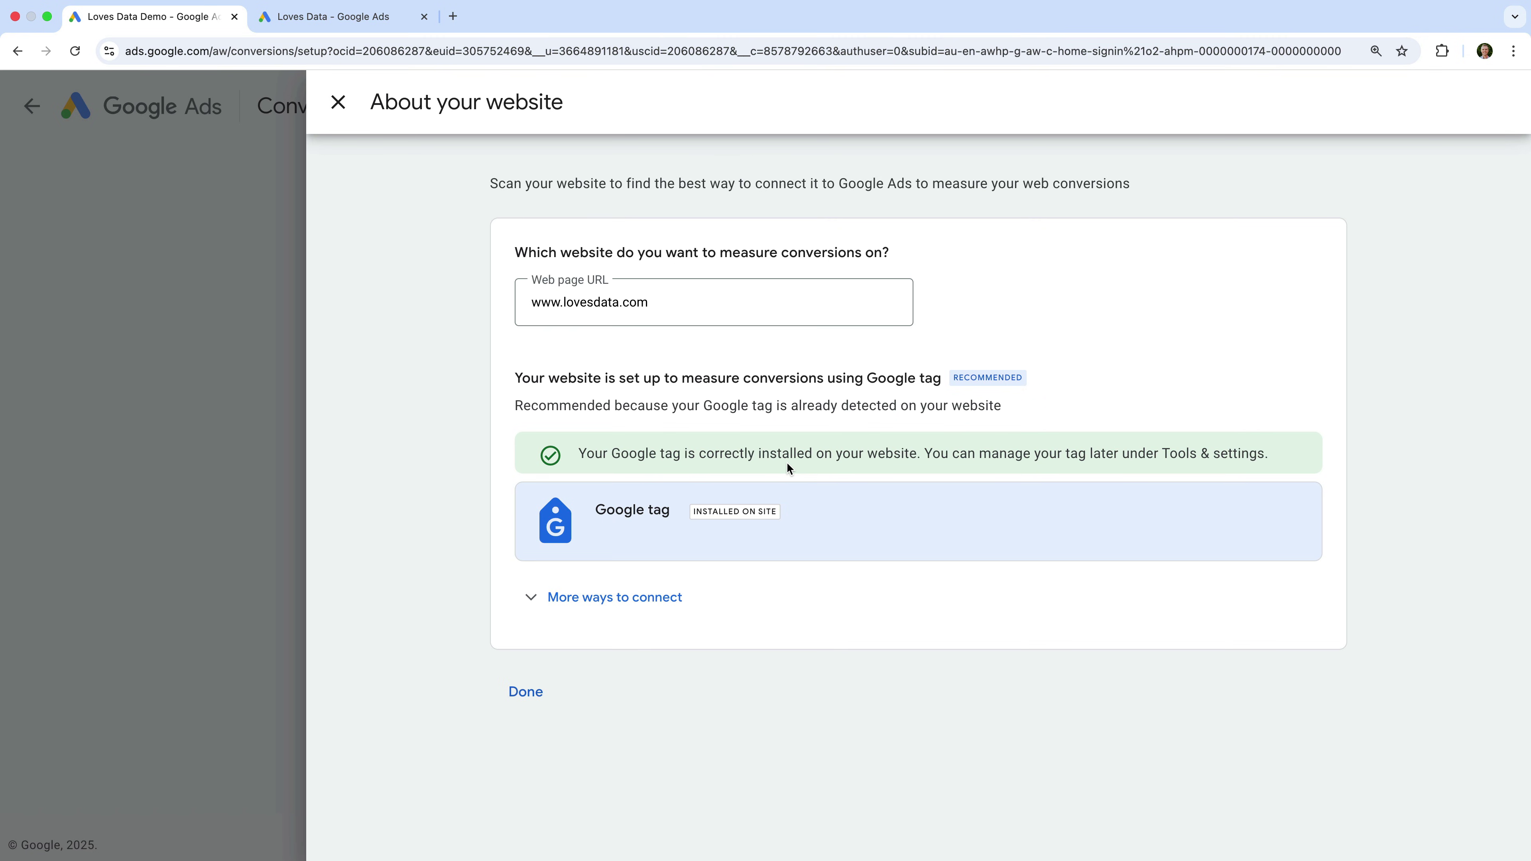
# Leave conversion setup and open the Loves Data Demo Google tag's installation instructions in Data manager
pyautogui.click(344, 107)
pyautogui.click(36, 106)
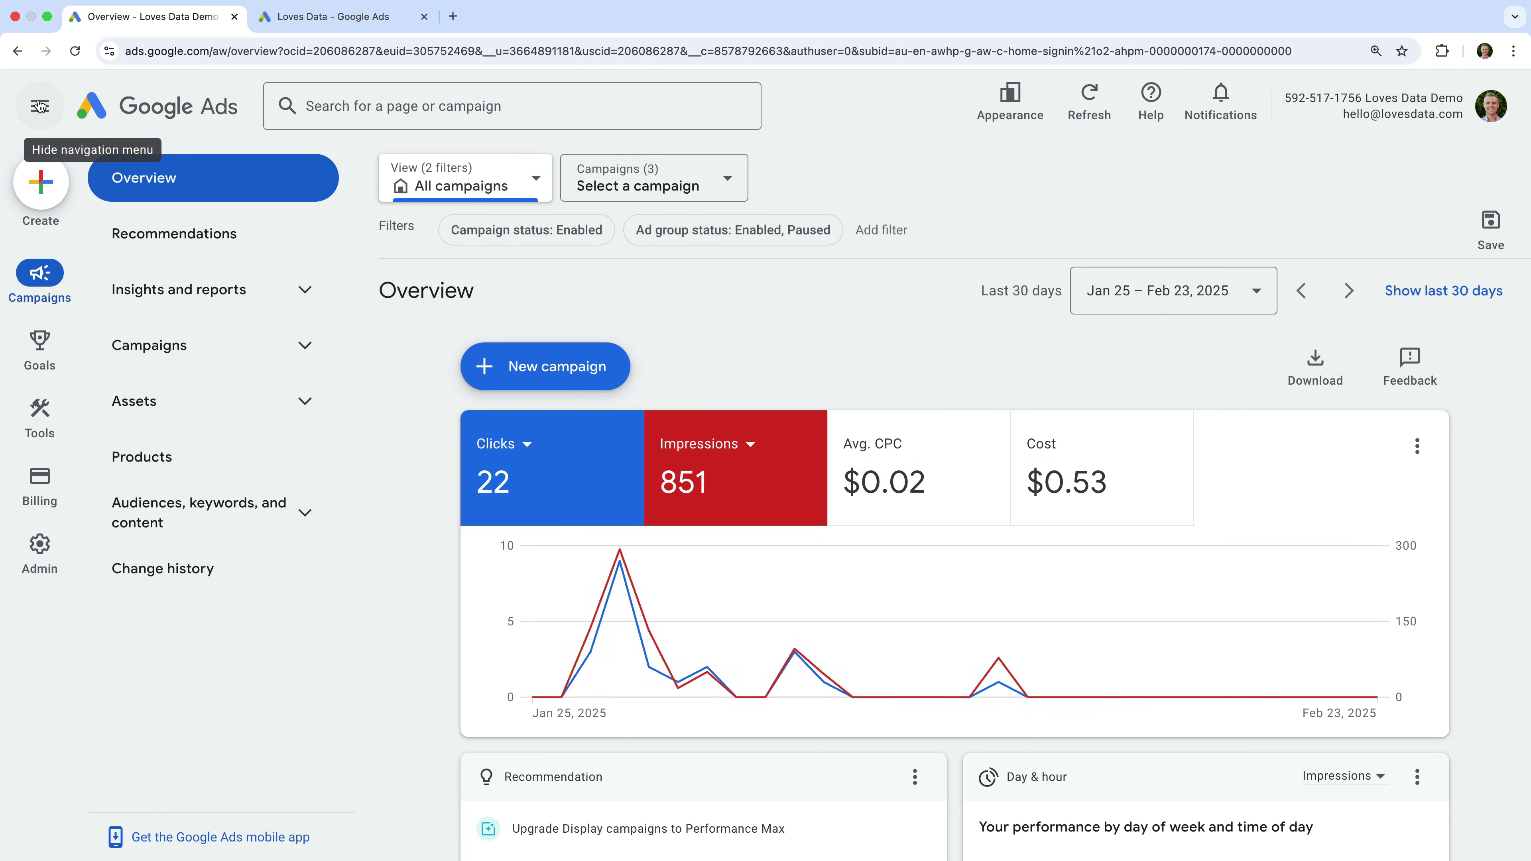
pyautogui.moveTo(40, 428)
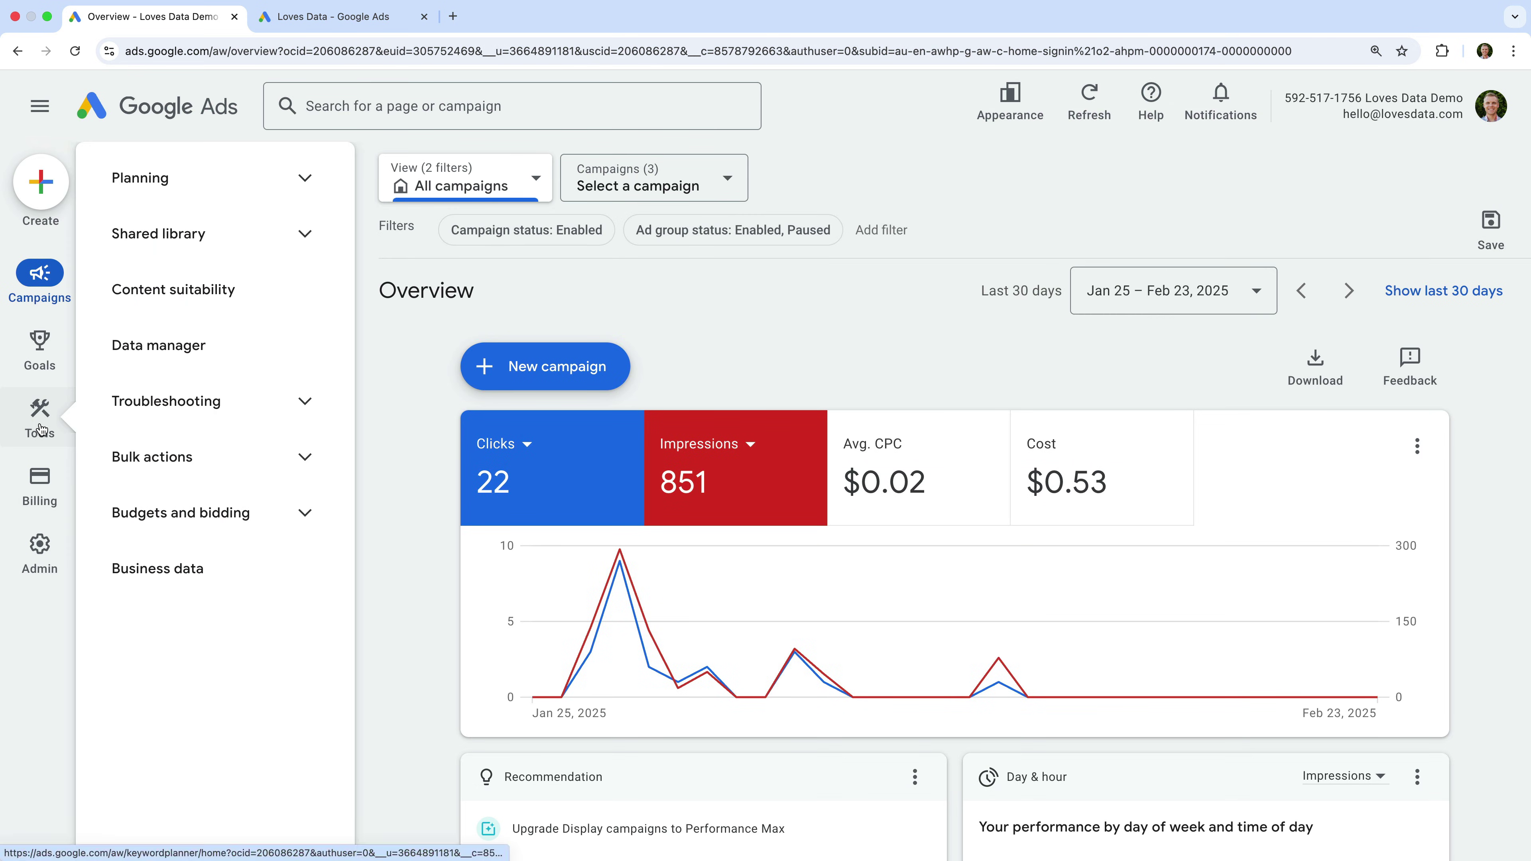
pyautogui.click(218, 363)
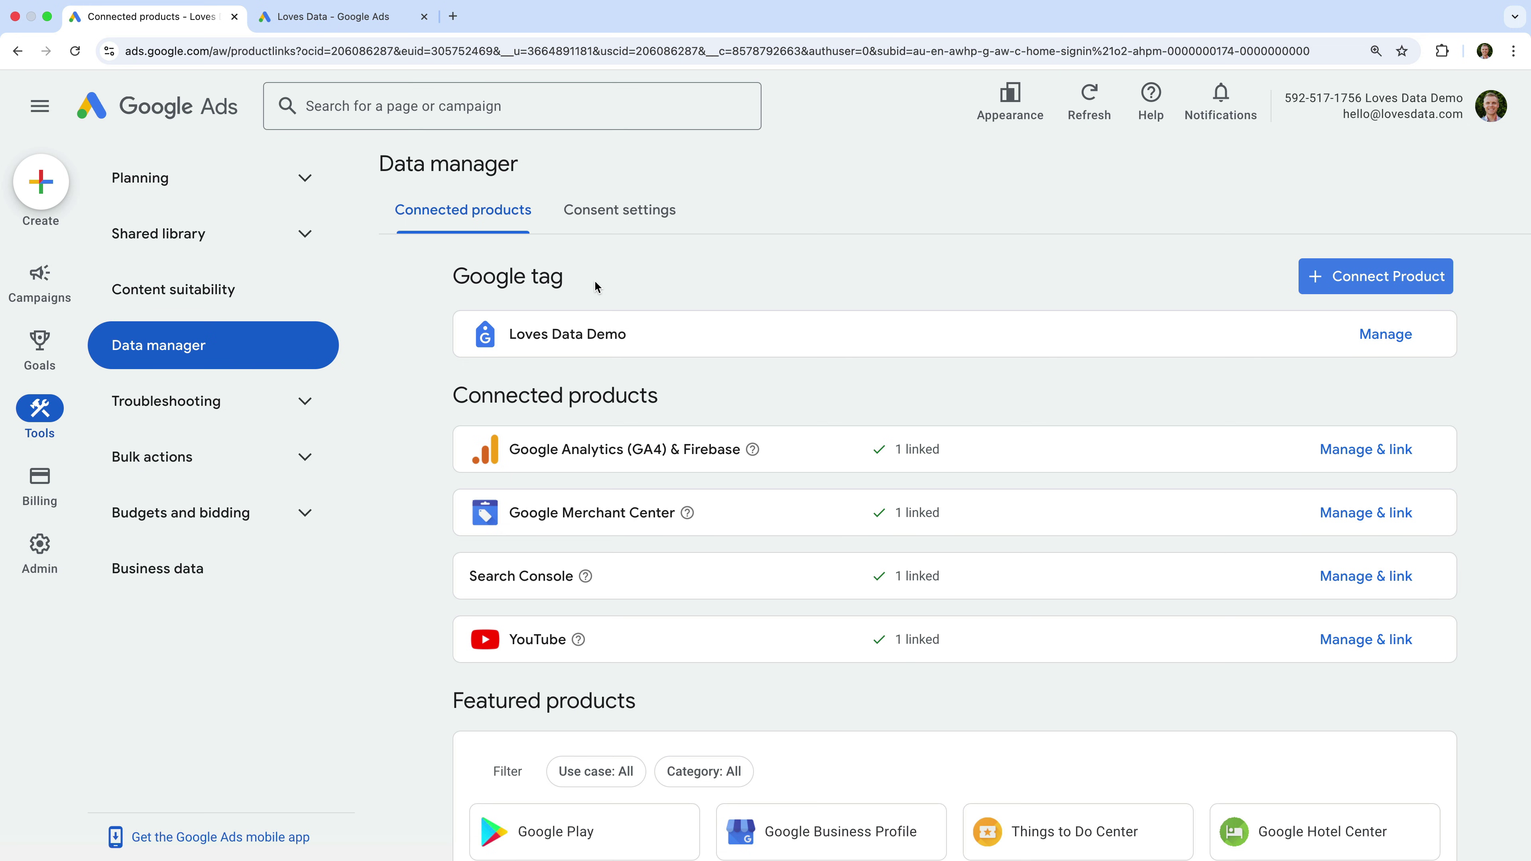
pyautogui.click(1398, 334)
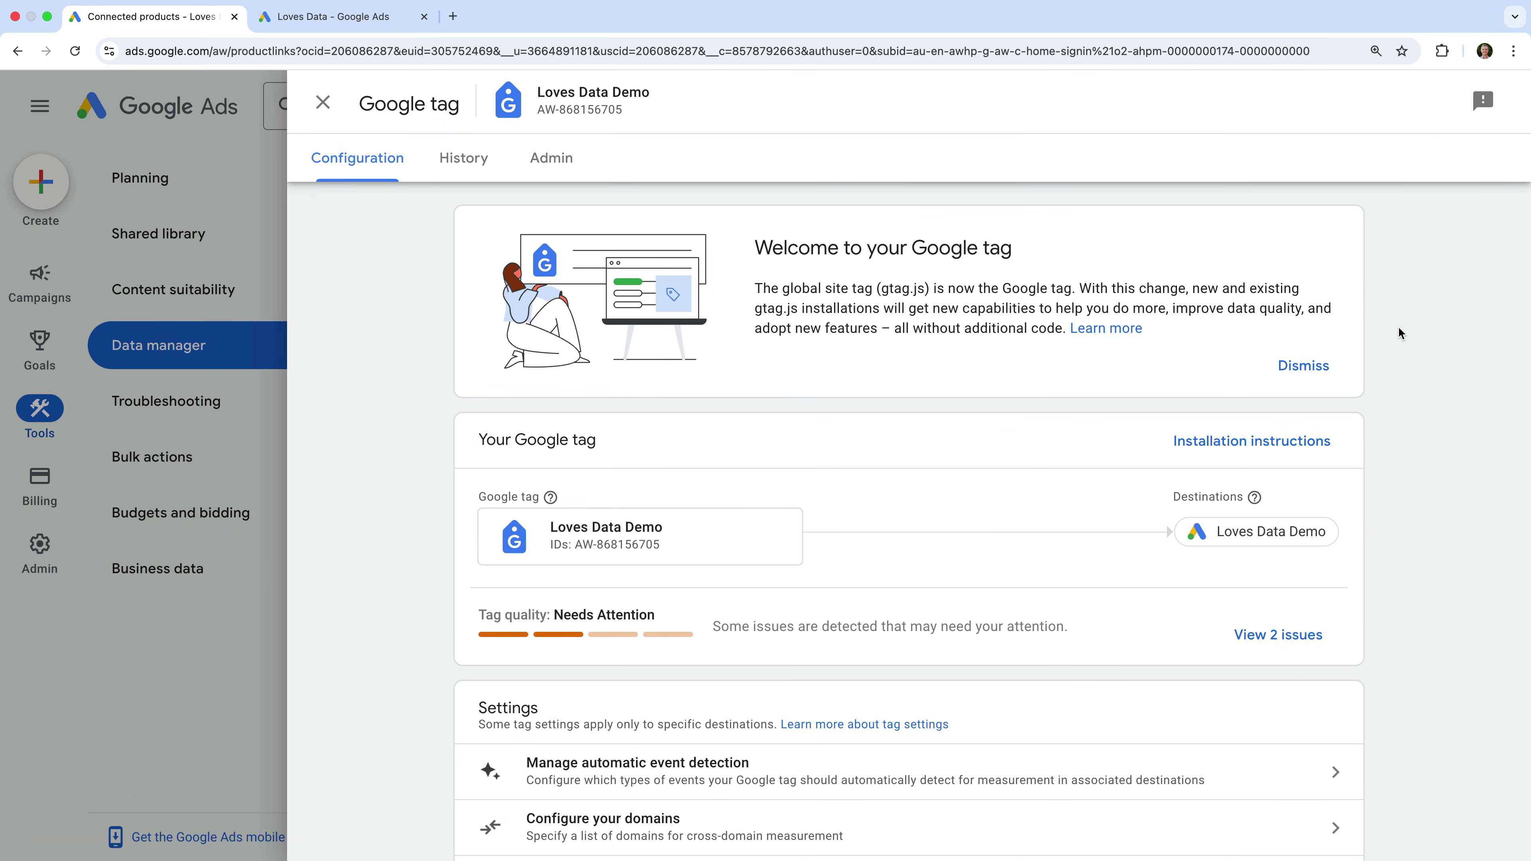
pyautogui.click(1231, 442)
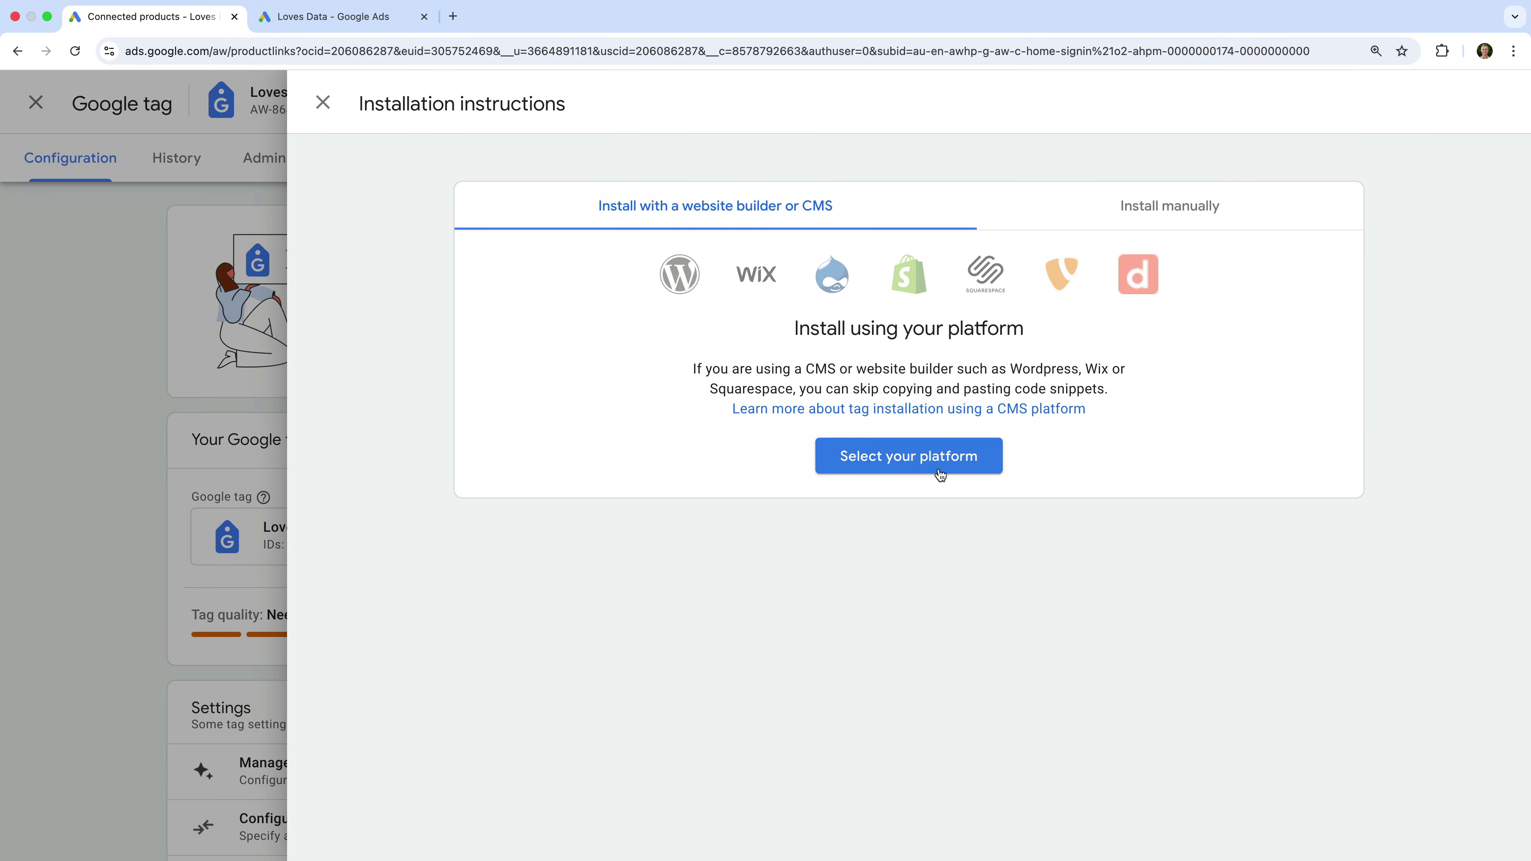
# View the manual gtag installation code, then close back to Data manager's Connected products
pyautogui.click(1112, 222)
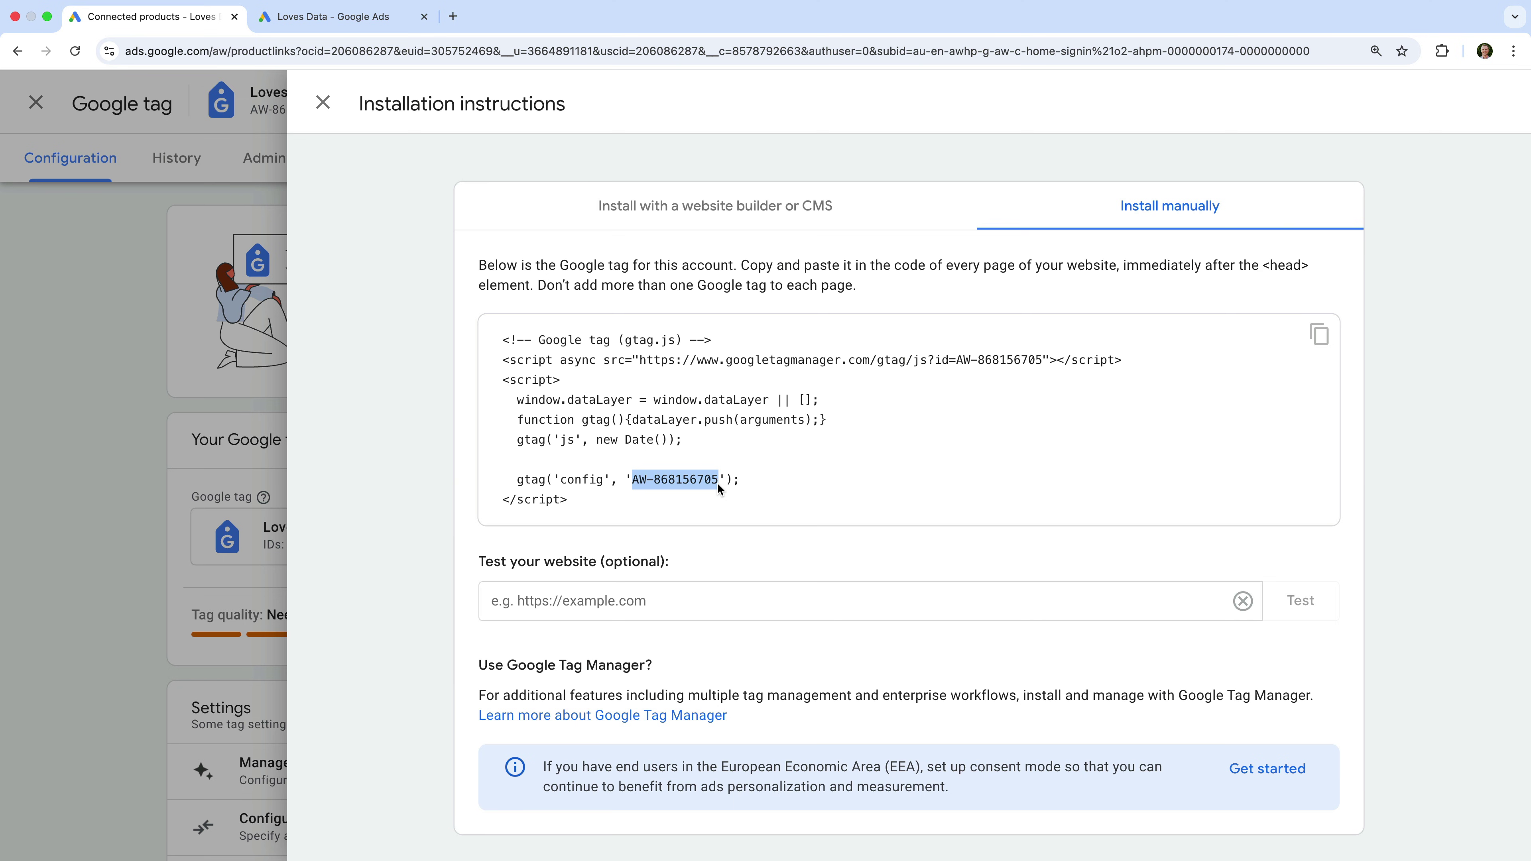
pyautogui.click(324, 103)
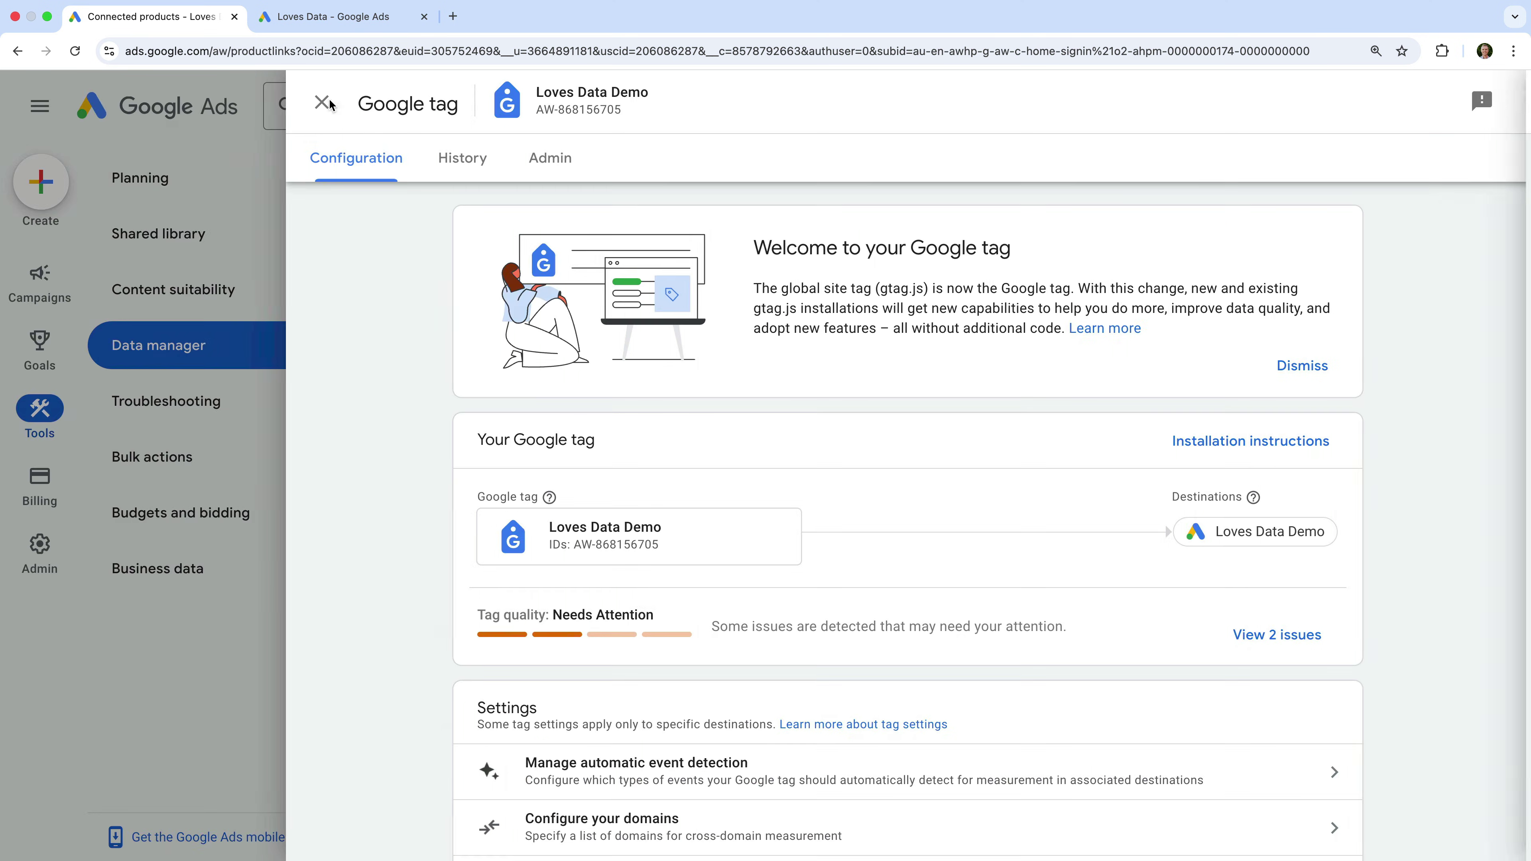
pyautogui.click(326, 103)
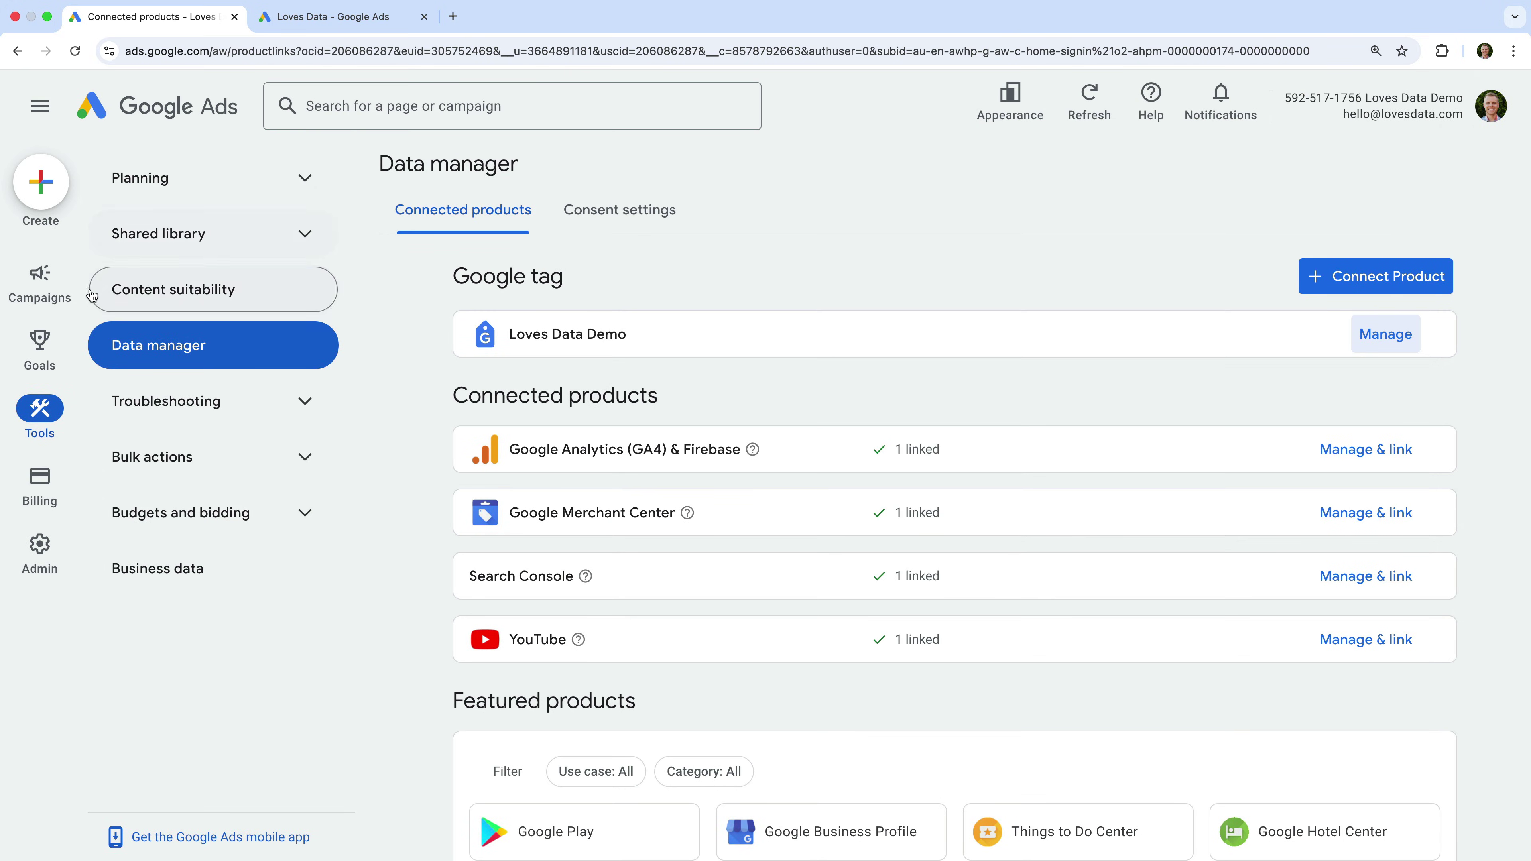
pyautogui.moveTo(40, 356)
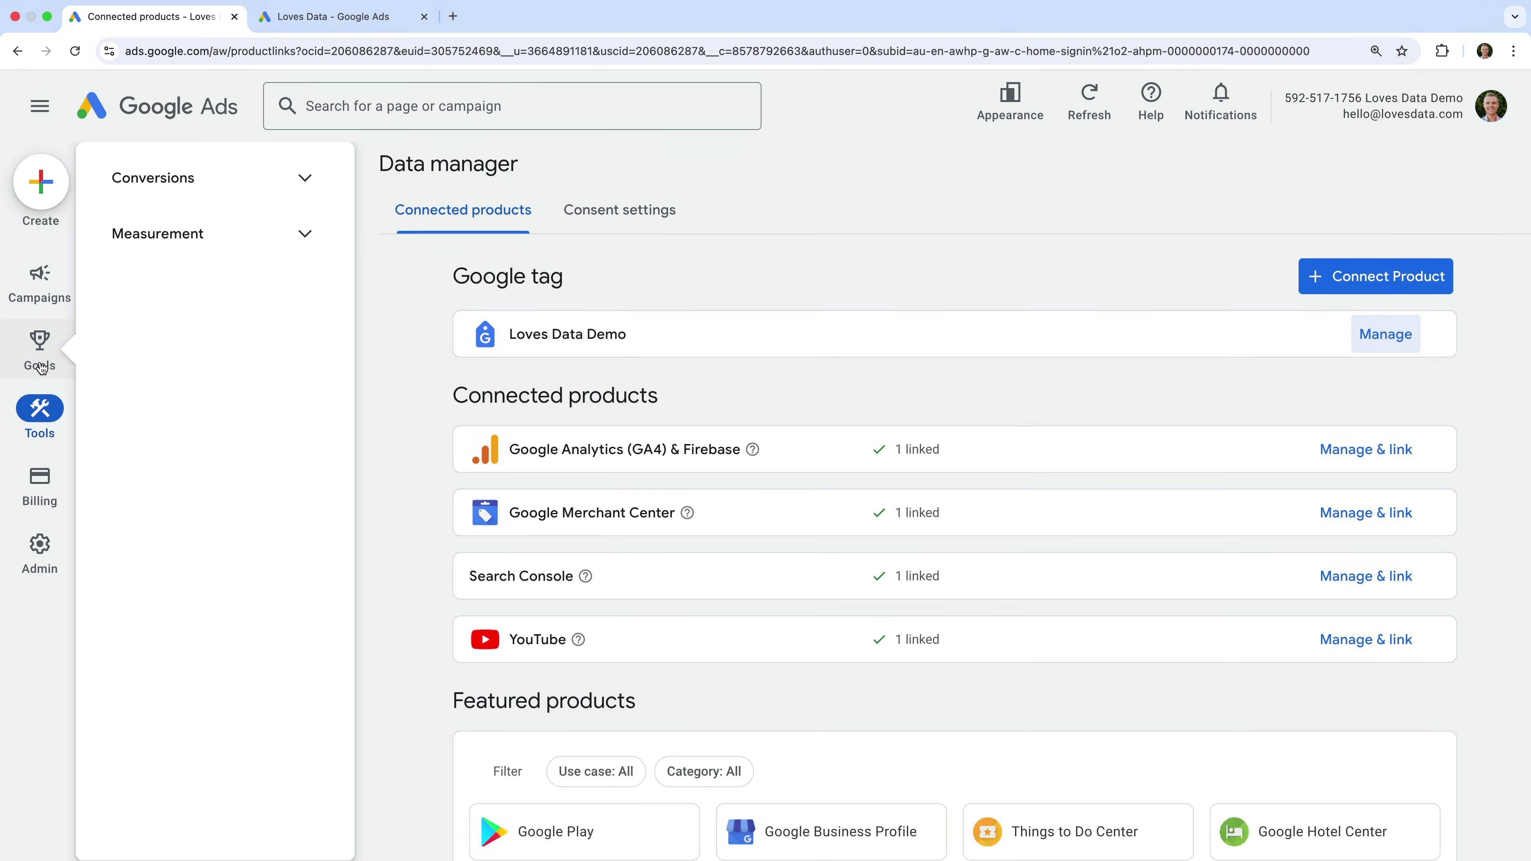
pyautogui.click(239, 181)
pyautogui.click(222, 240)
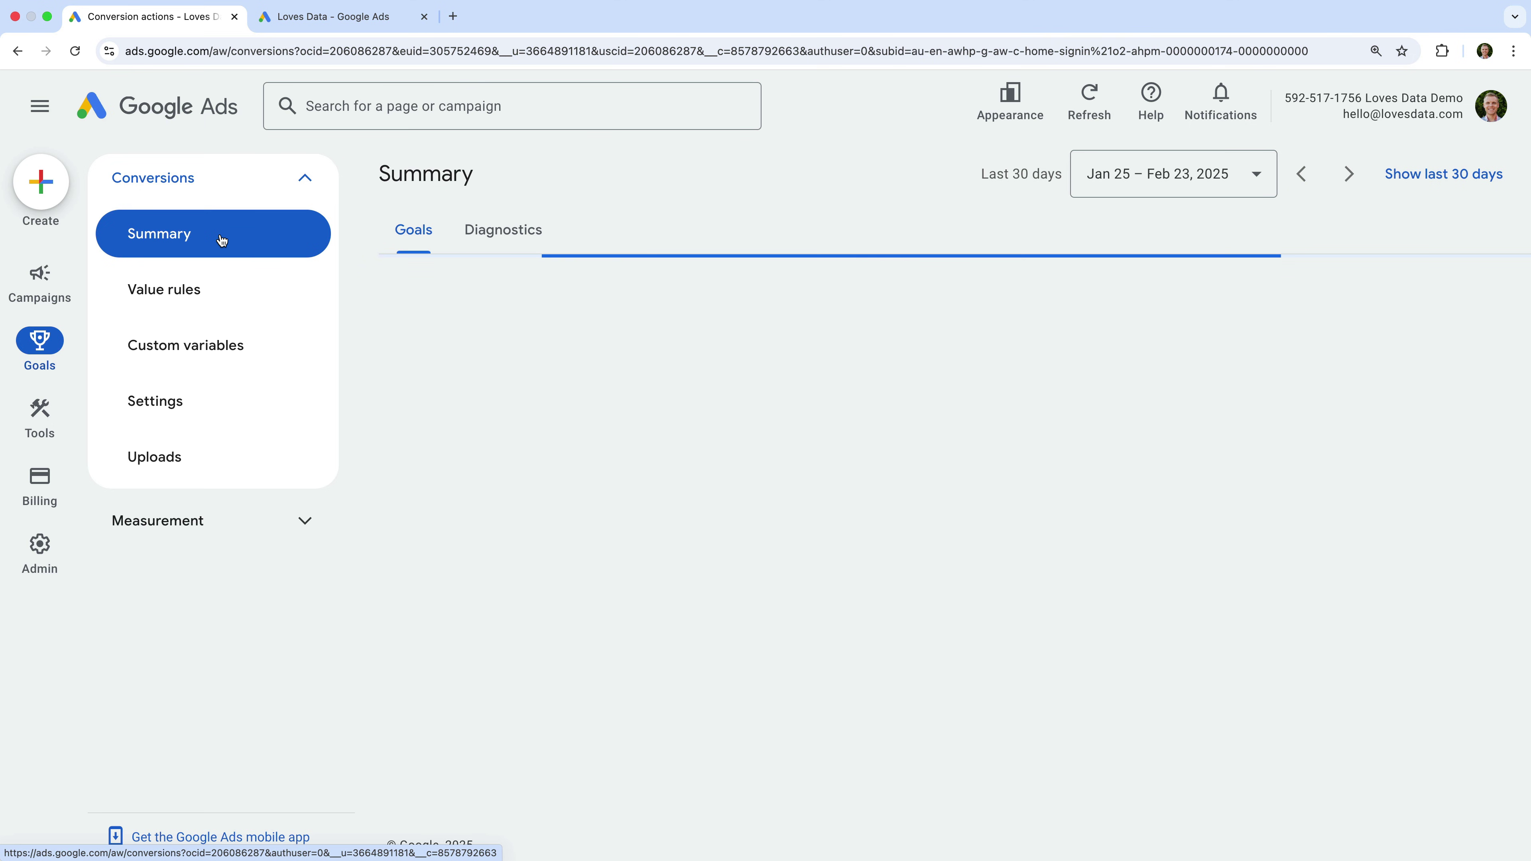
pyautogui.scroll(-5, 411, 440)
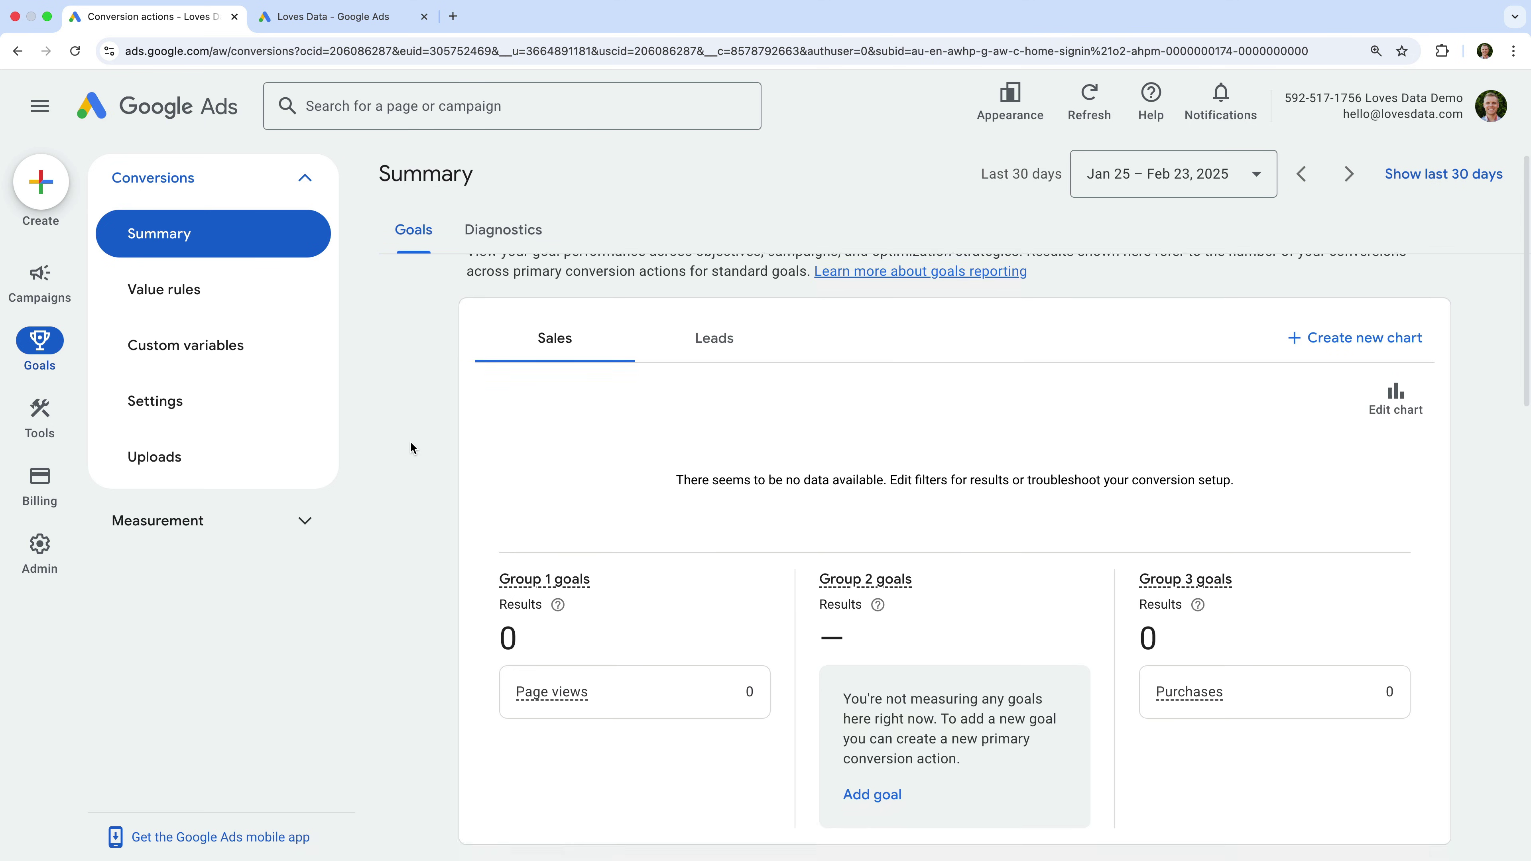
pyautogui.click(549, 669)
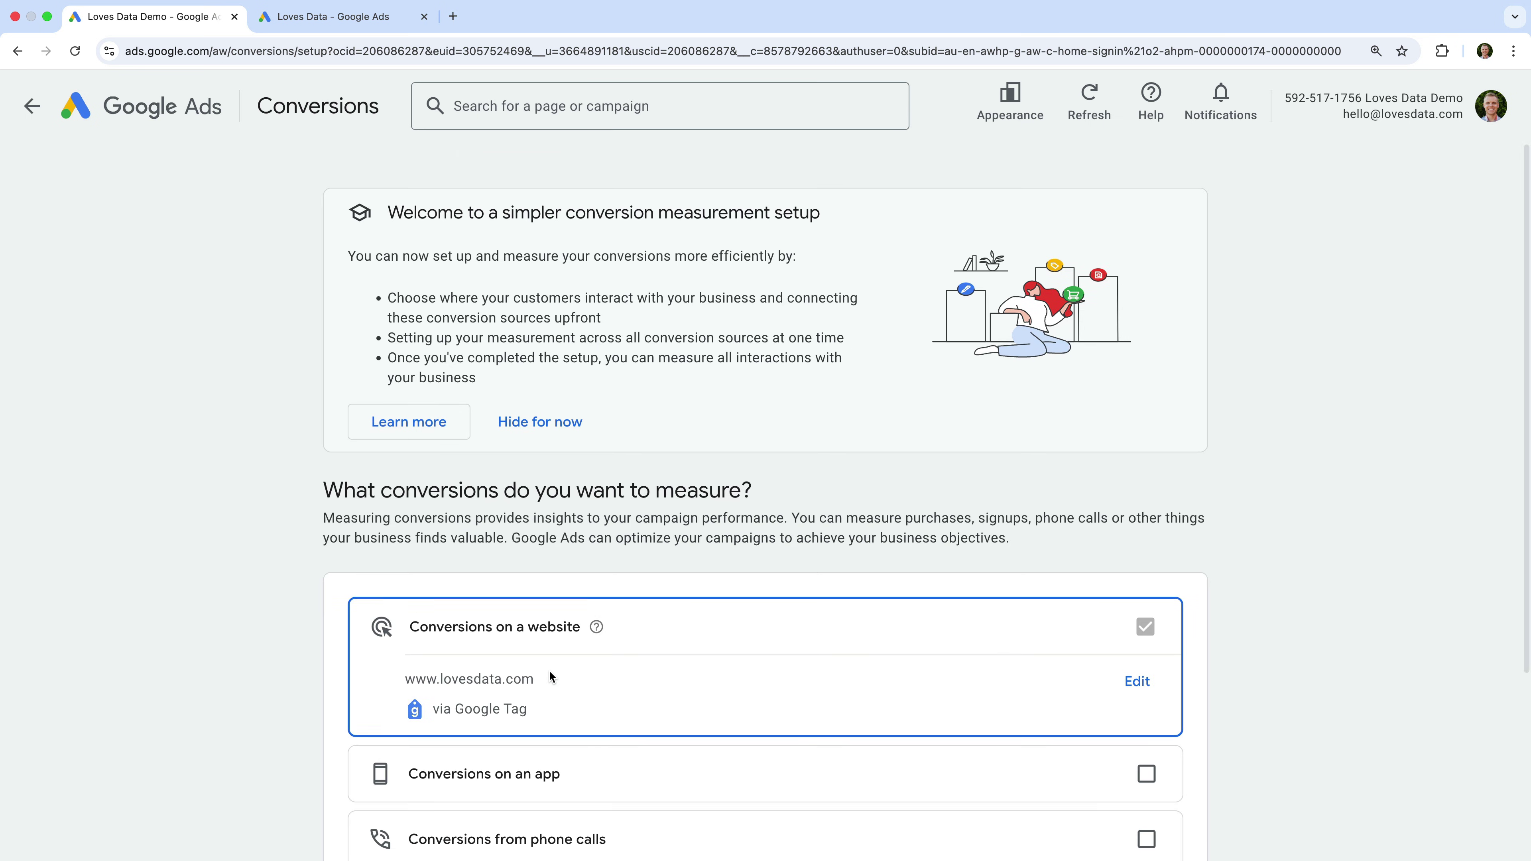
pyautogui.scroll(-3, 549, 672)
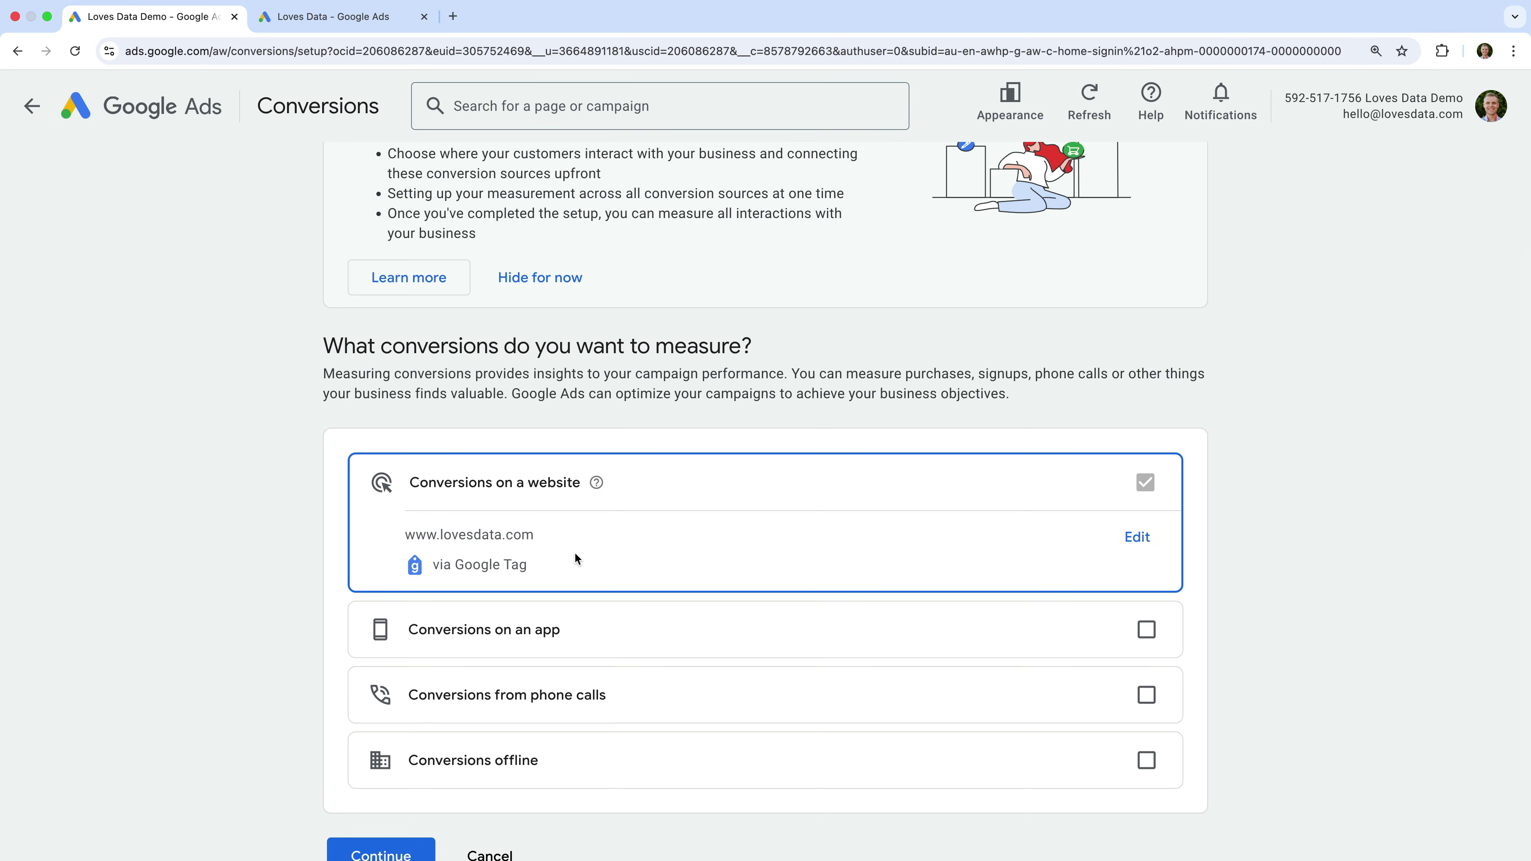
pyautogui.scroll(-3, 574, 557)
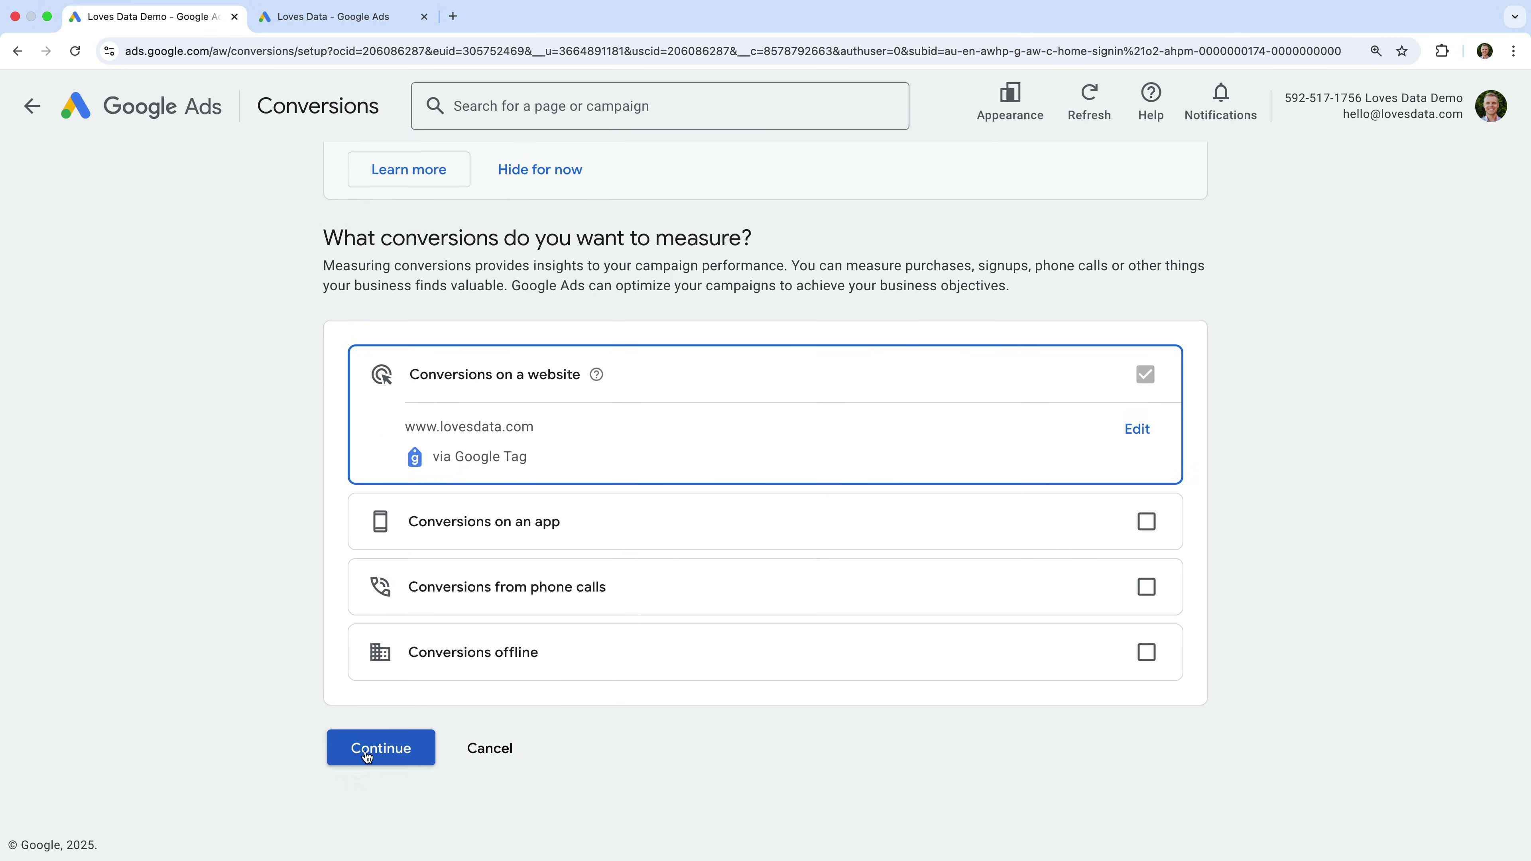
# Continue past the conversion source and pick the Sign-up category
pyautogui.click(365, 752)
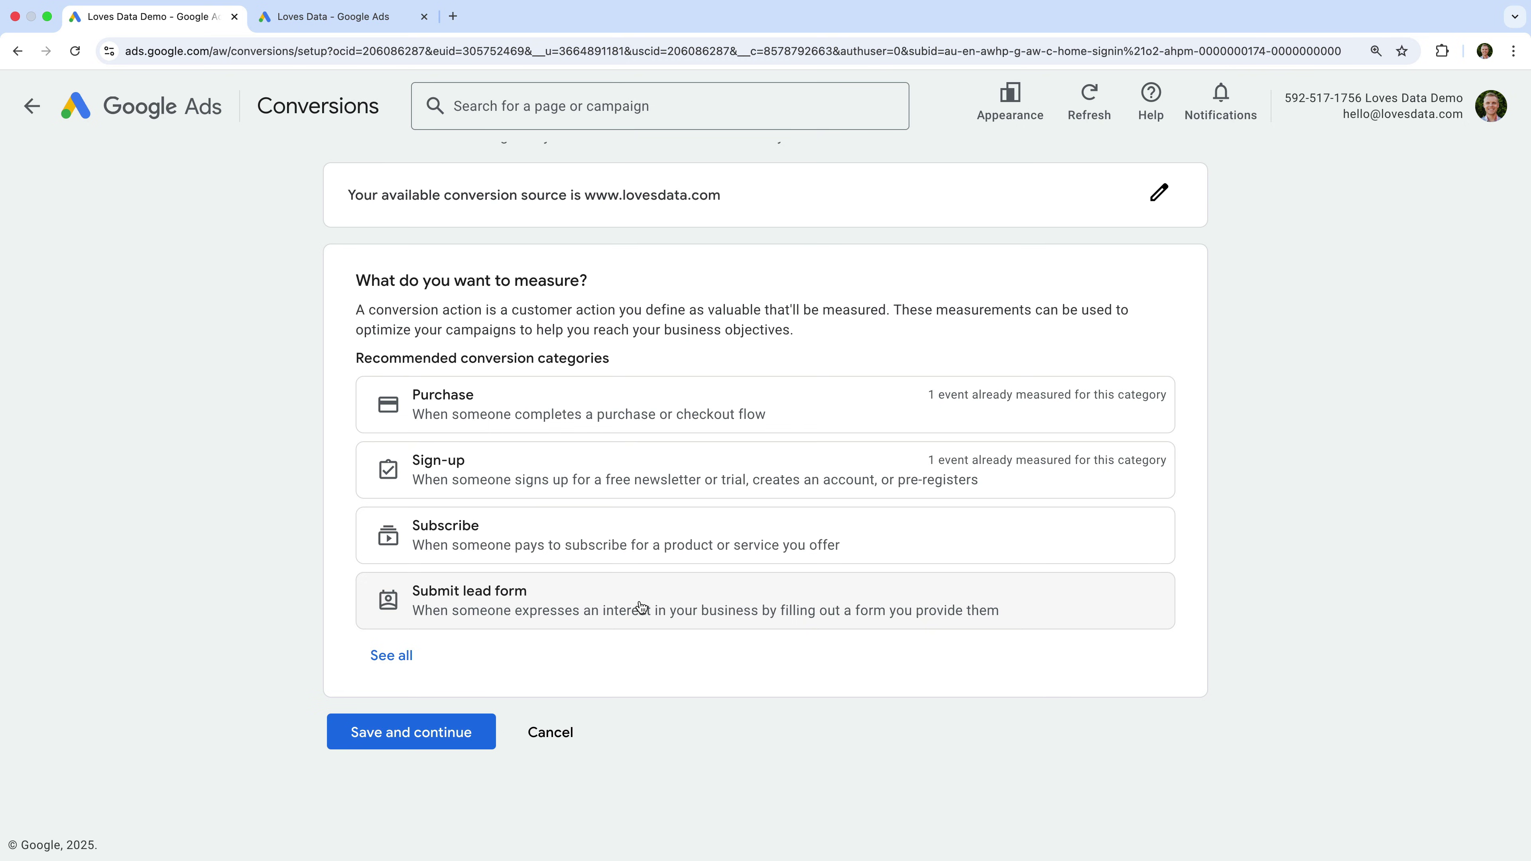
pyautogui.click(683, 469)
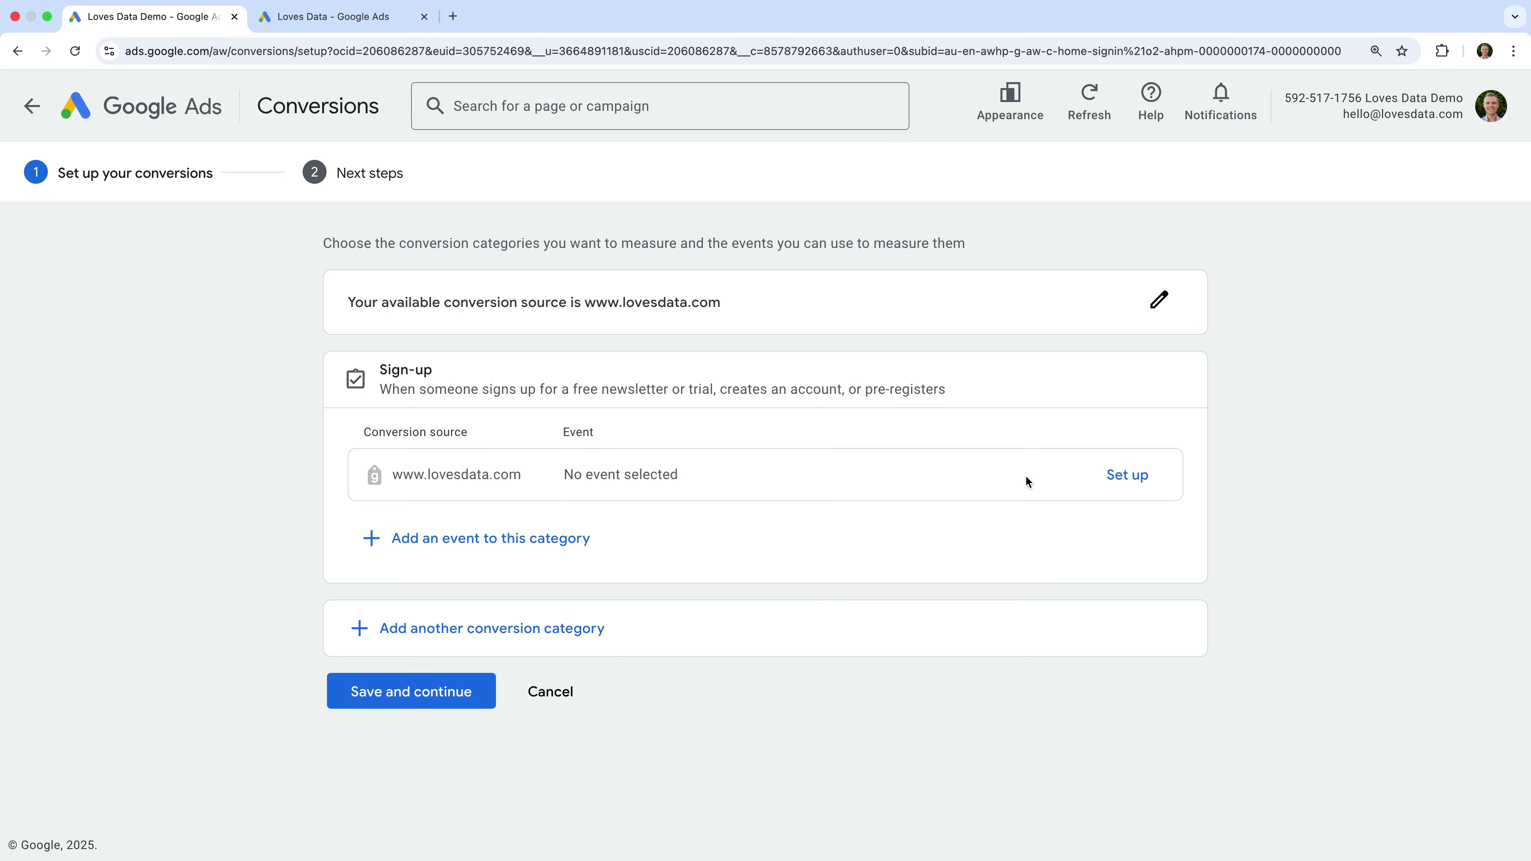
# Set up a Sign-up event, exploring the codeless form-submission event and URL match options
pyautogui.click(1118, 481)
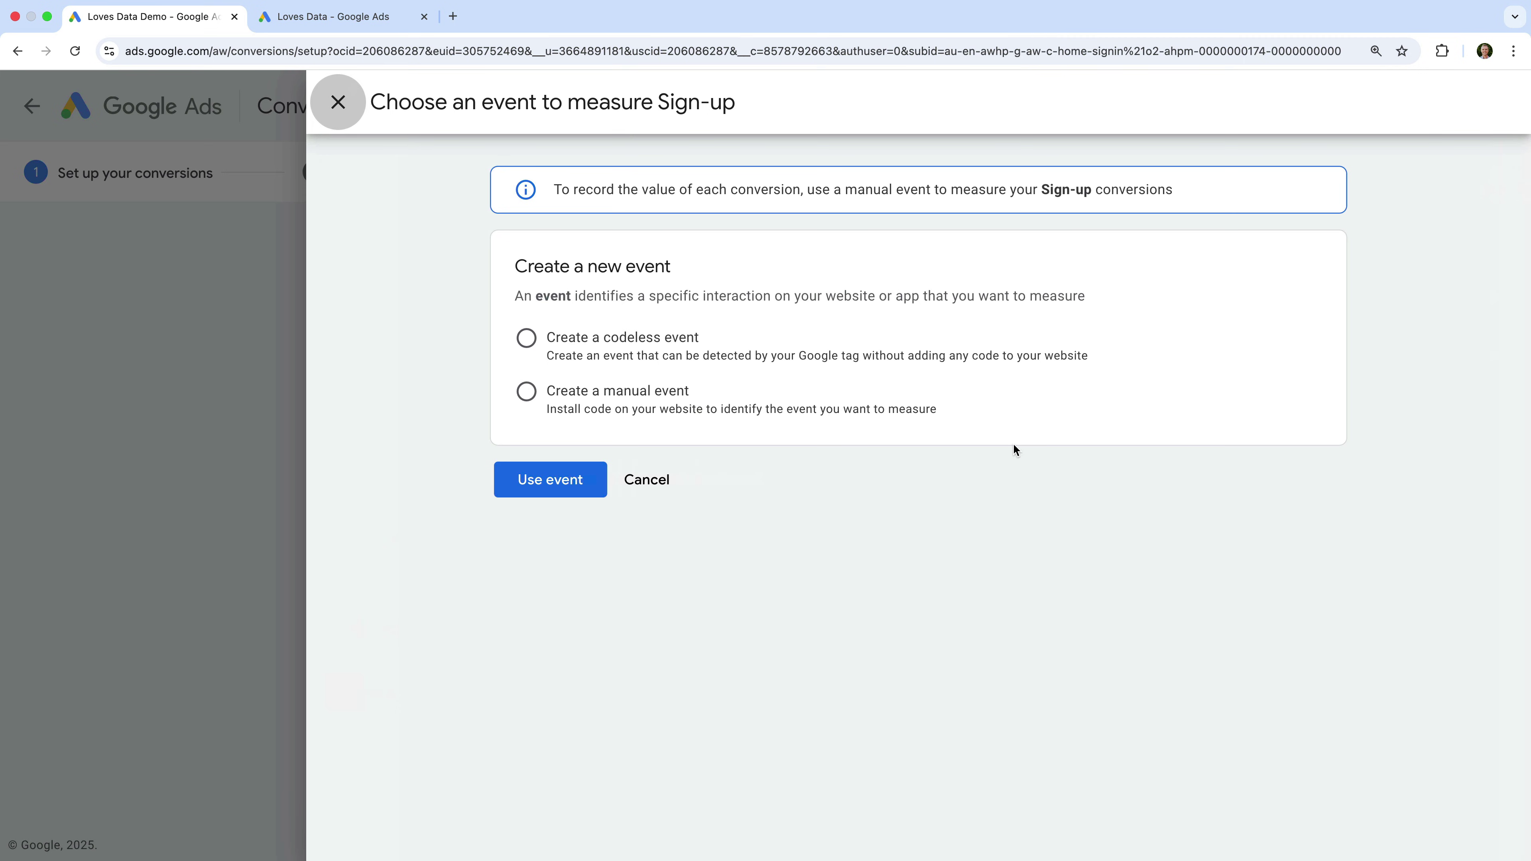
pyautogui.click(728, 352)
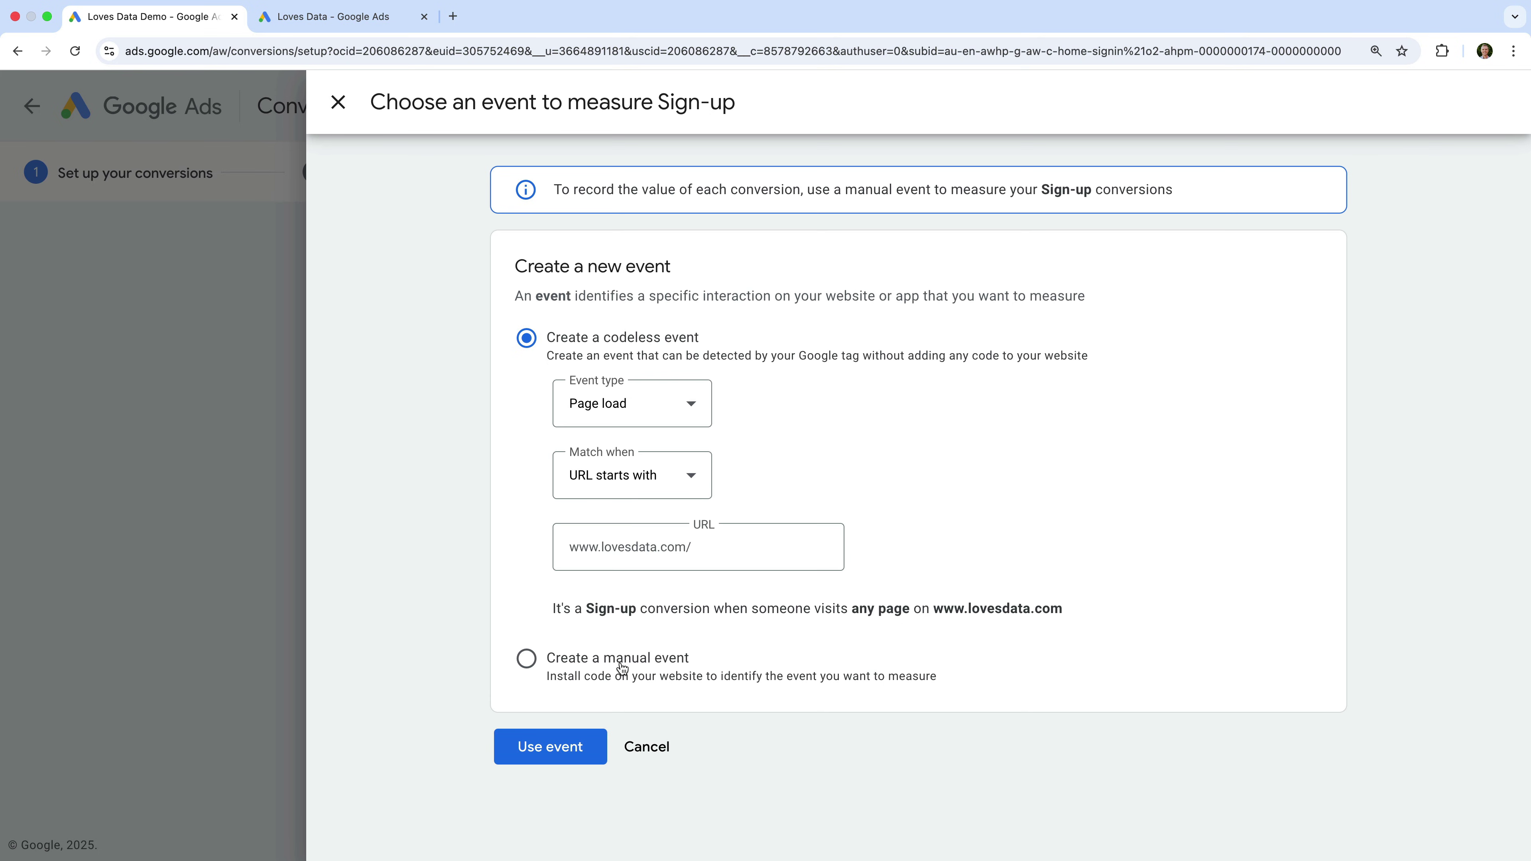
pyautogui.click(684, 413)
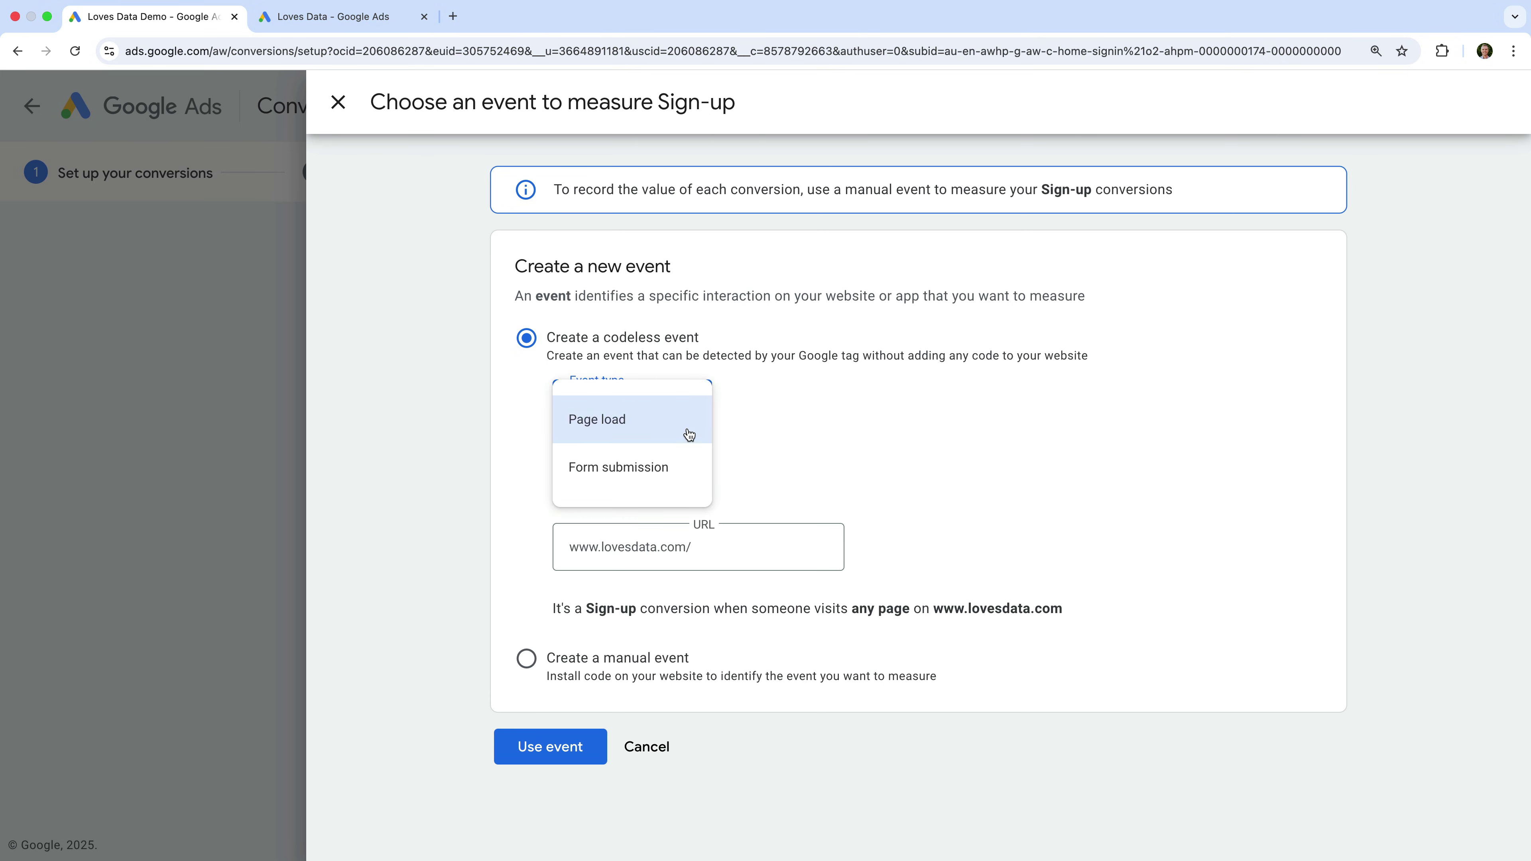
pyautogui.click(694, 486)
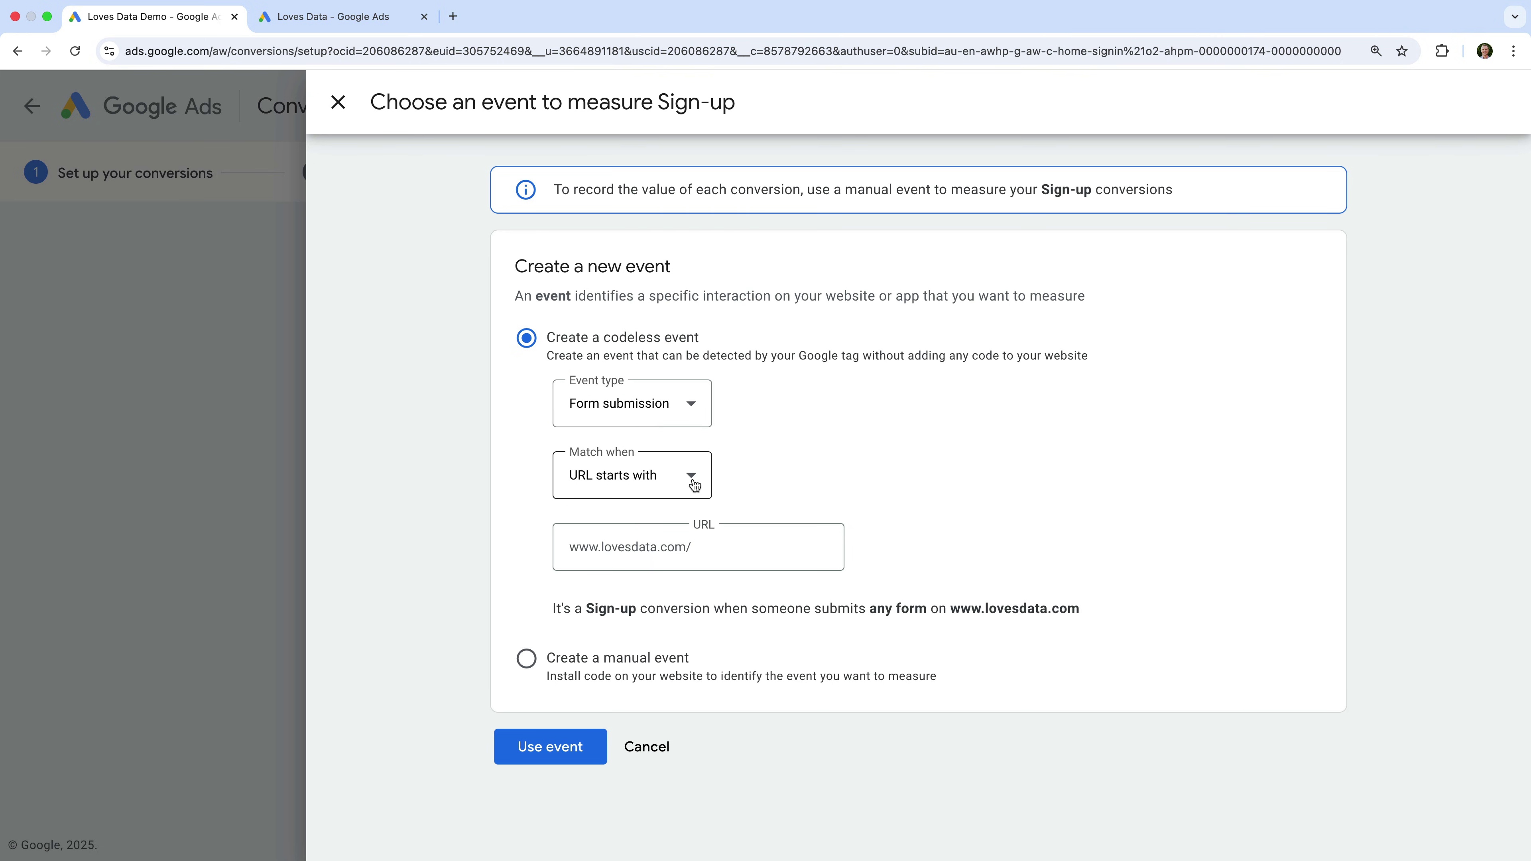
pyautogui.click(694, 484)
# Create a manual event named 'My Sign Up Conversion' and use it for Sign-up
pyautogui.click(552, 677)
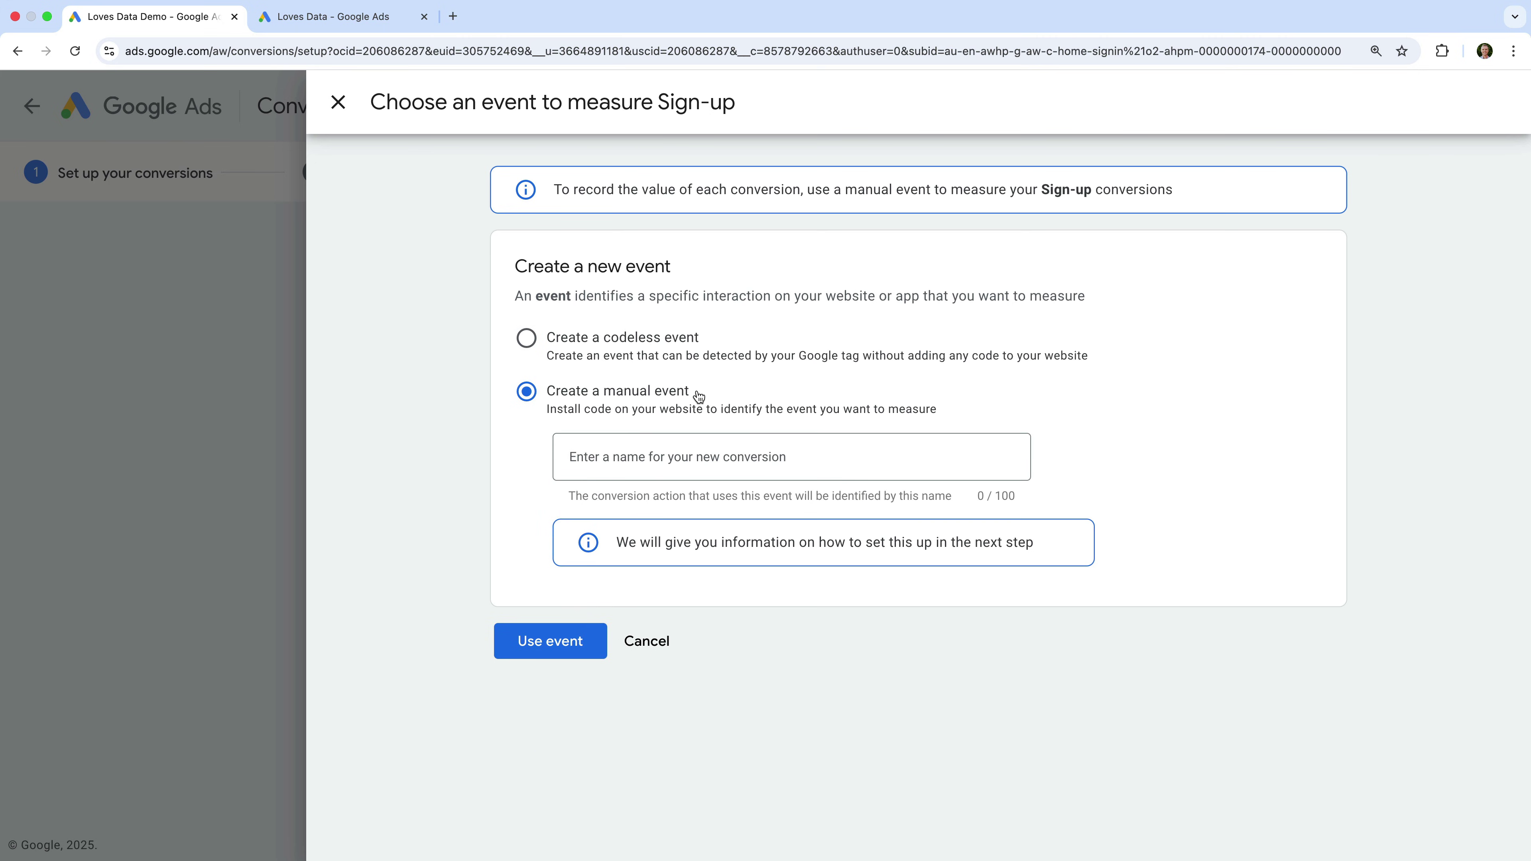
pyautogui.click(670, 456)
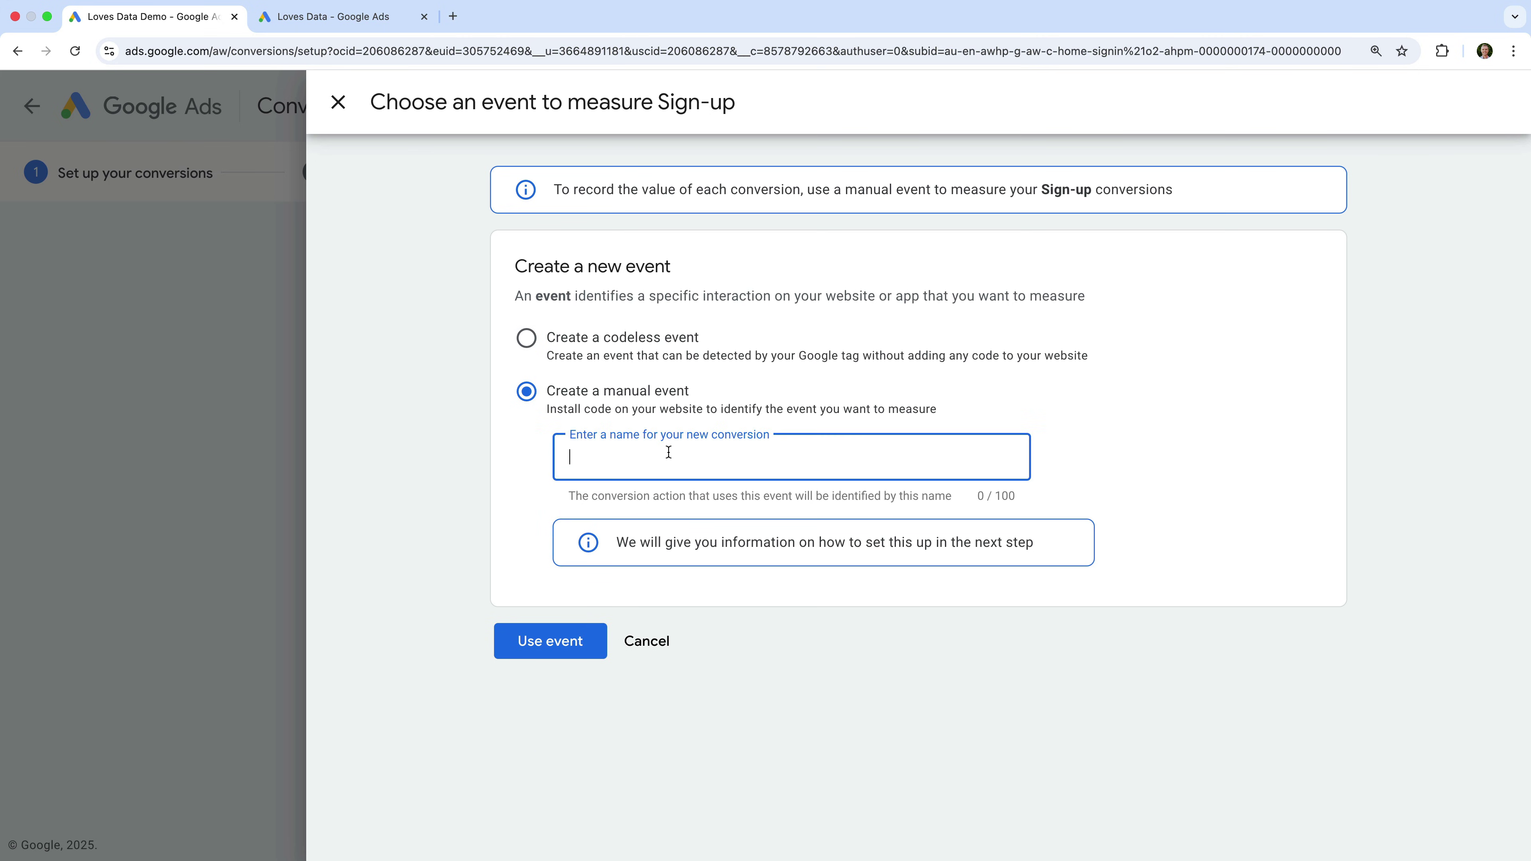
pyautogui.write('My Sign Up Conversion')
pyautogui.click(518, 583)
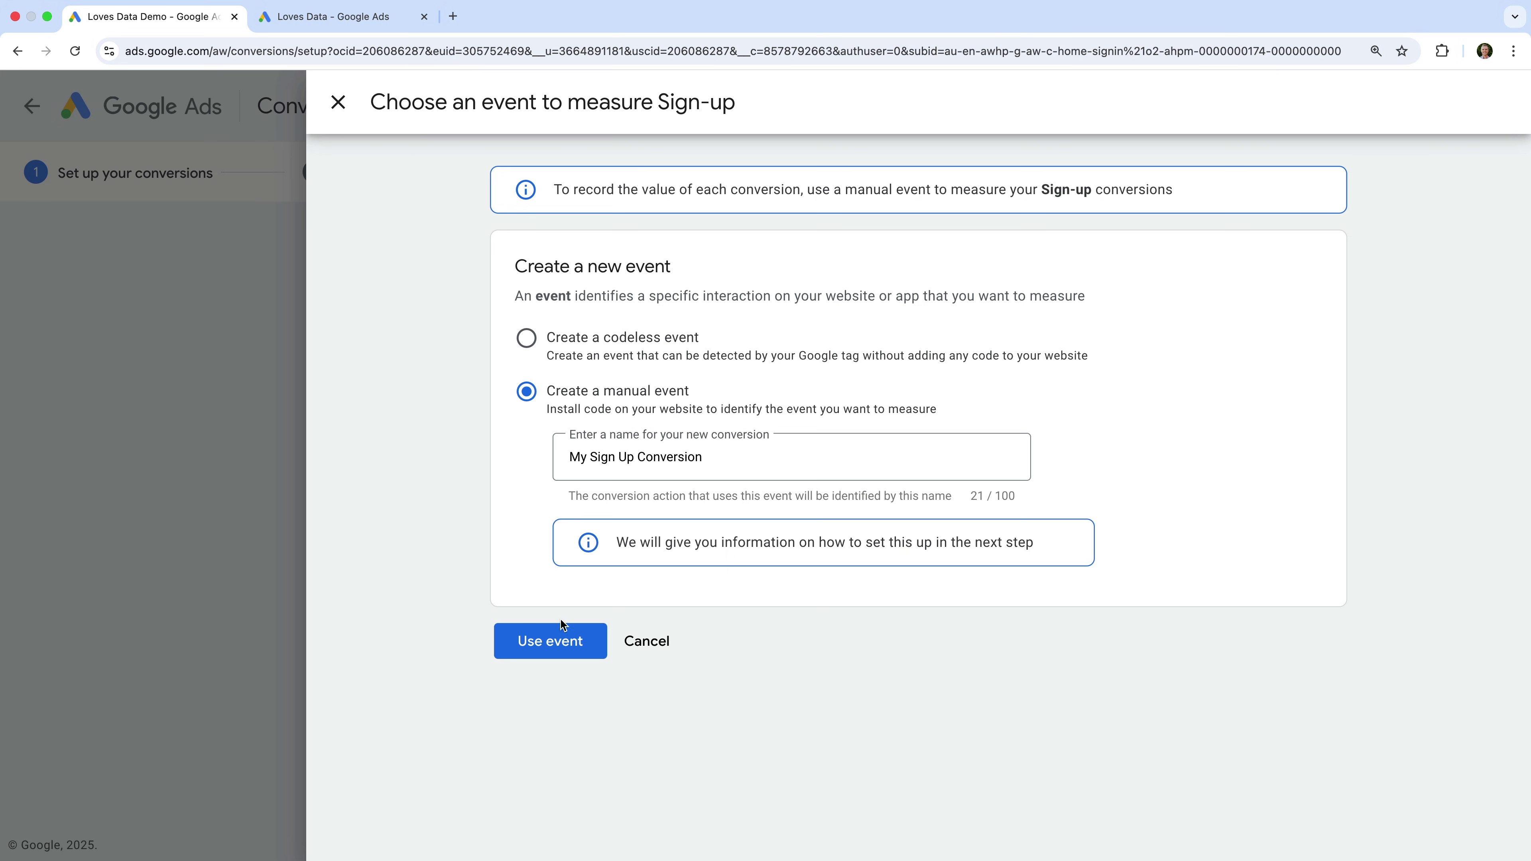
pyautogui.click(580, 643)
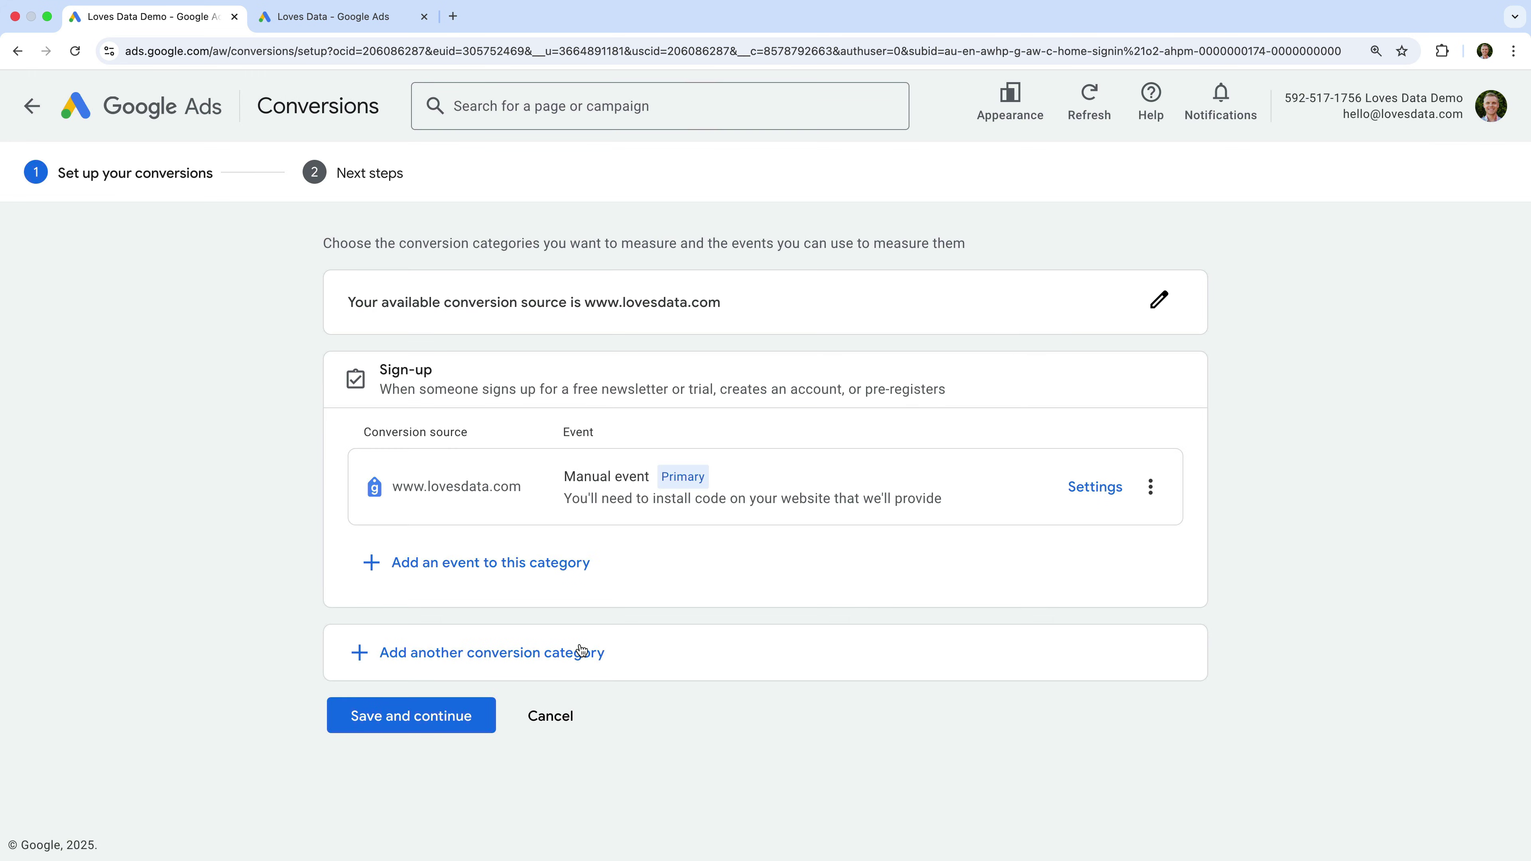
# Save the conversion action, then view and close the My Sign Up Conversion event snippet
pyautogui.click(444, 724)
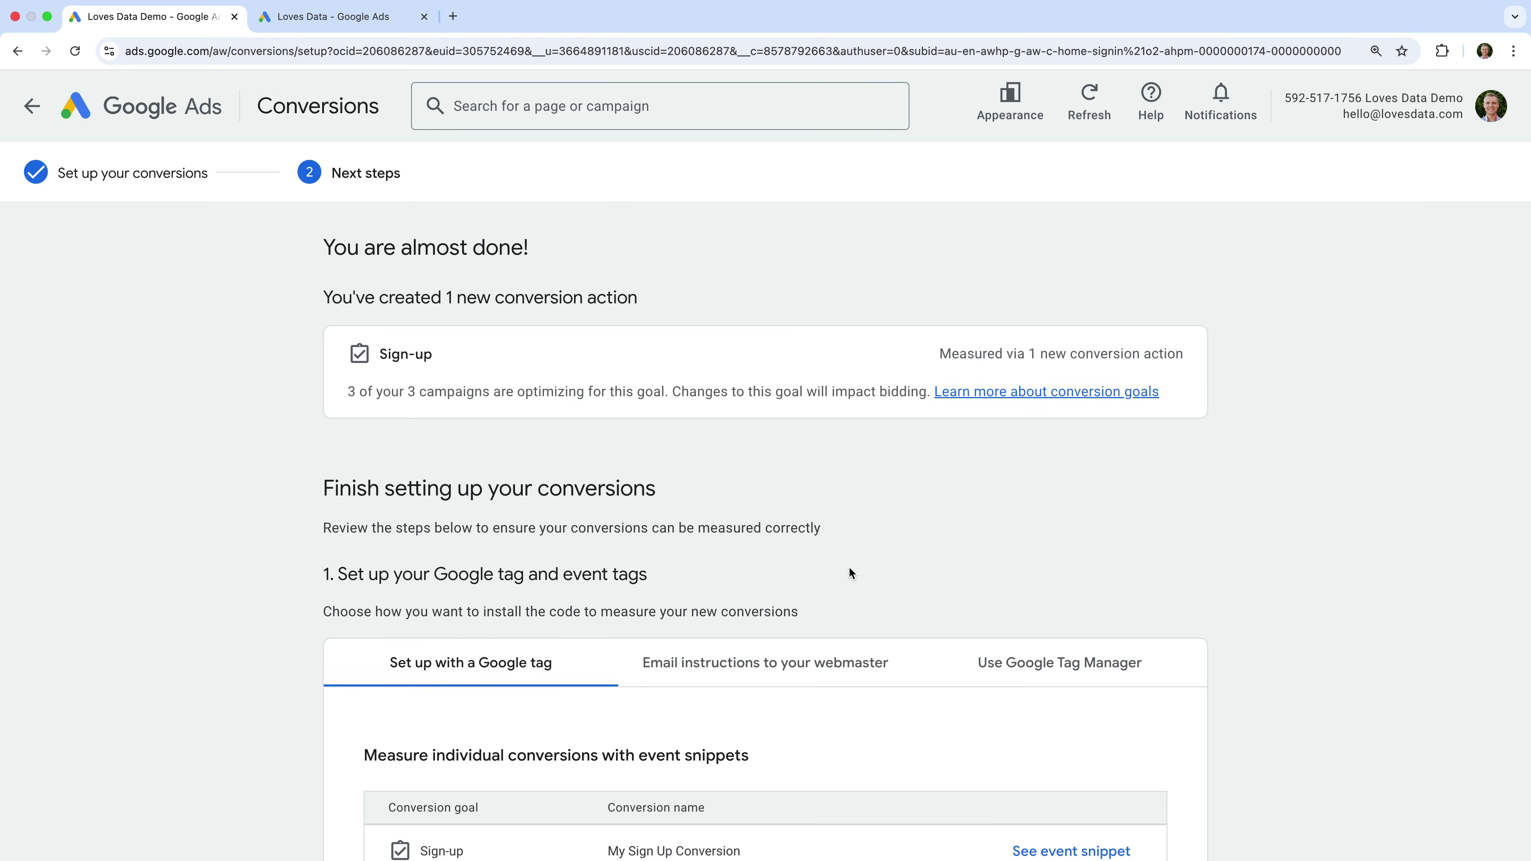
pyautogui.scroll(-5, 851, 564)
pyautogui.scroll(-1, 851, 568)
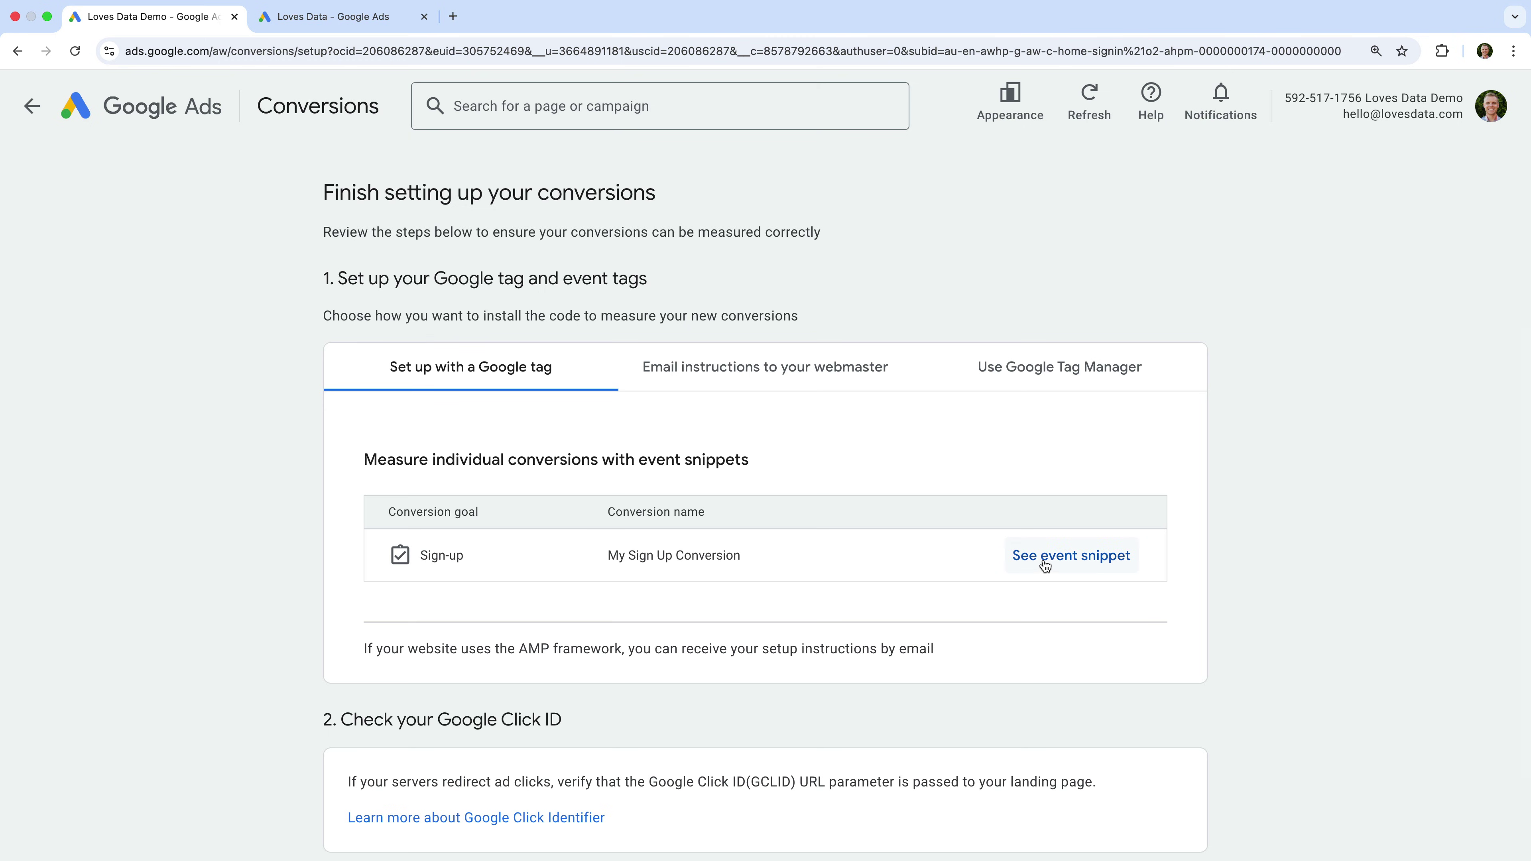
pyautogui.click(1060, 568)
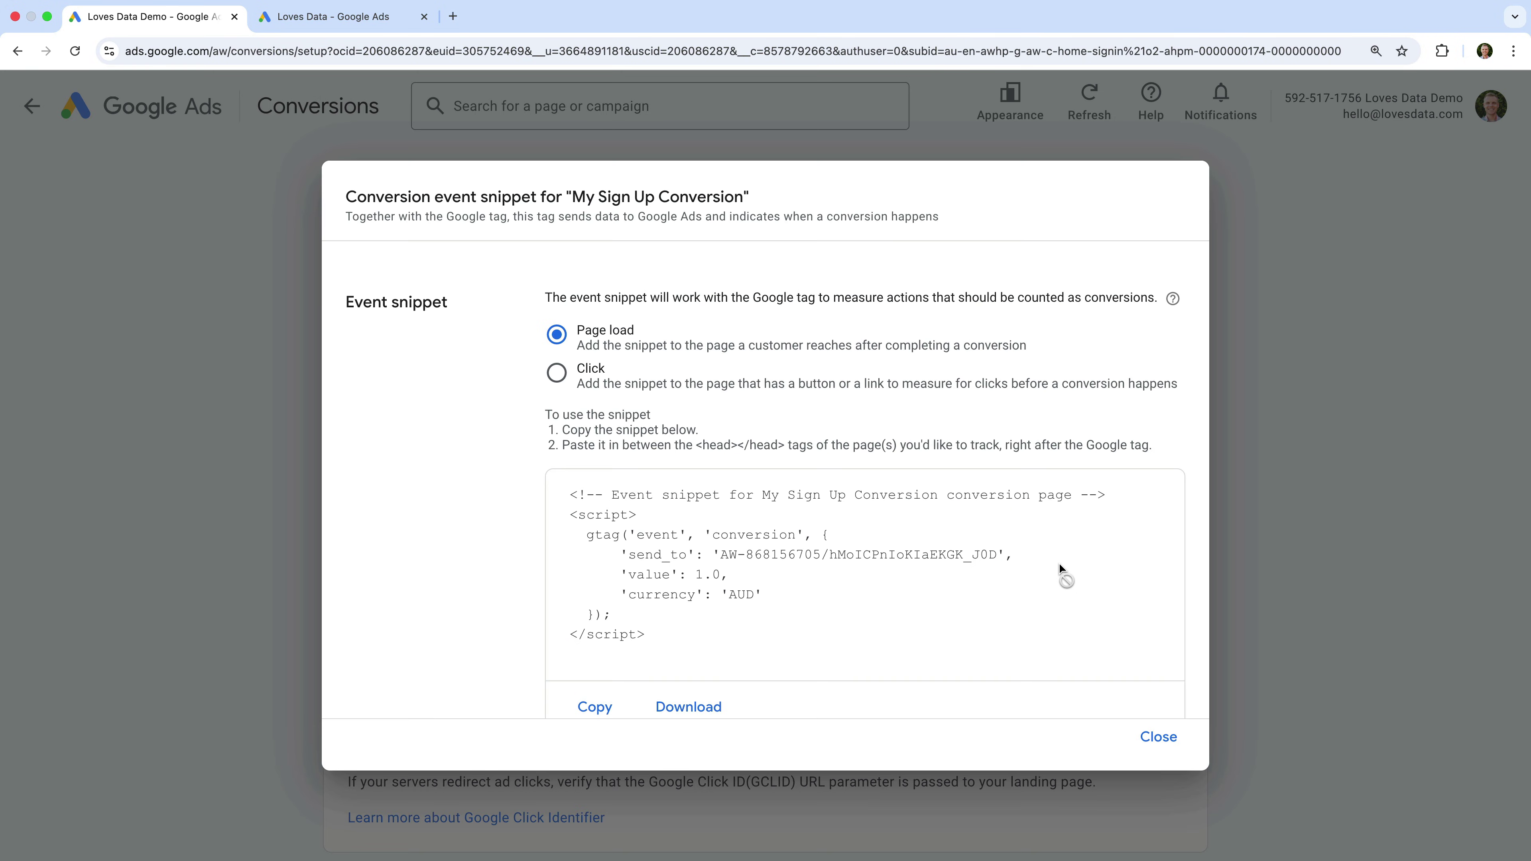
pyautogui.click(1152, 737)
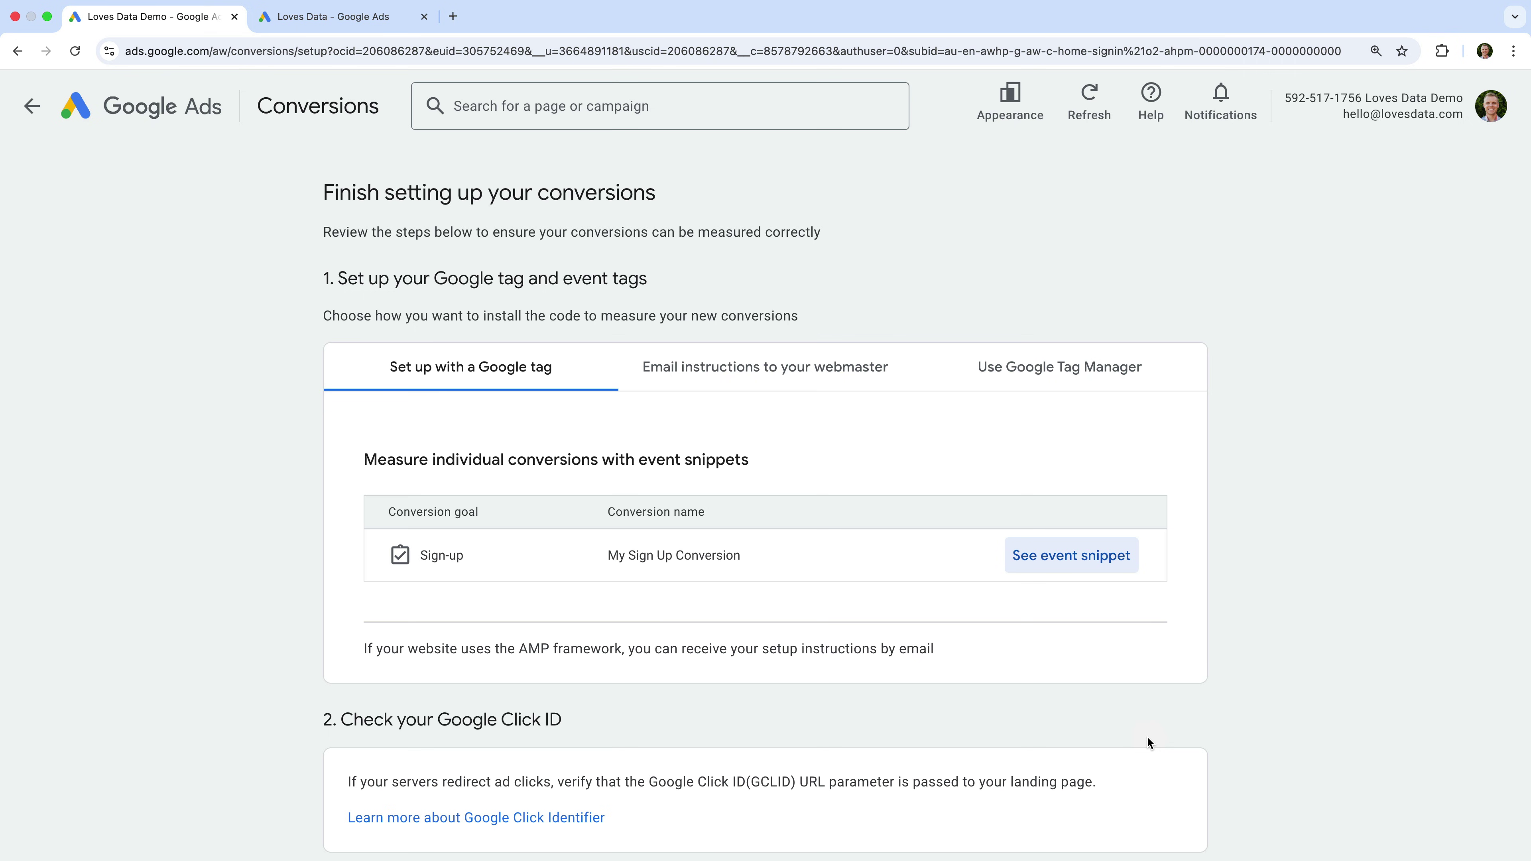
# Switch to the Use Google Tag Manager option to see the conversion ID and label
pyautogui.click(1048, 391)
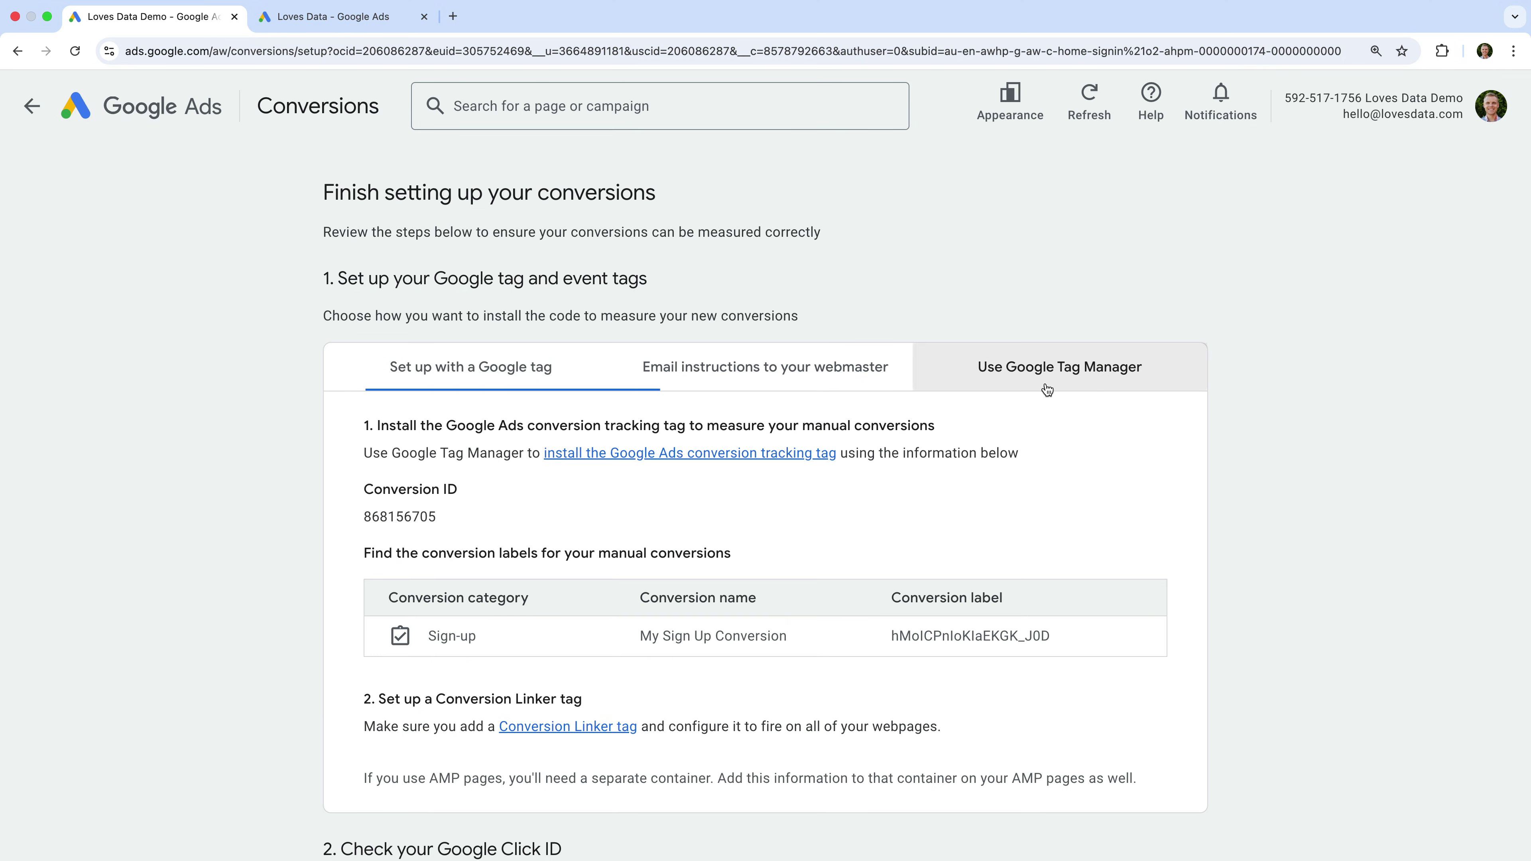